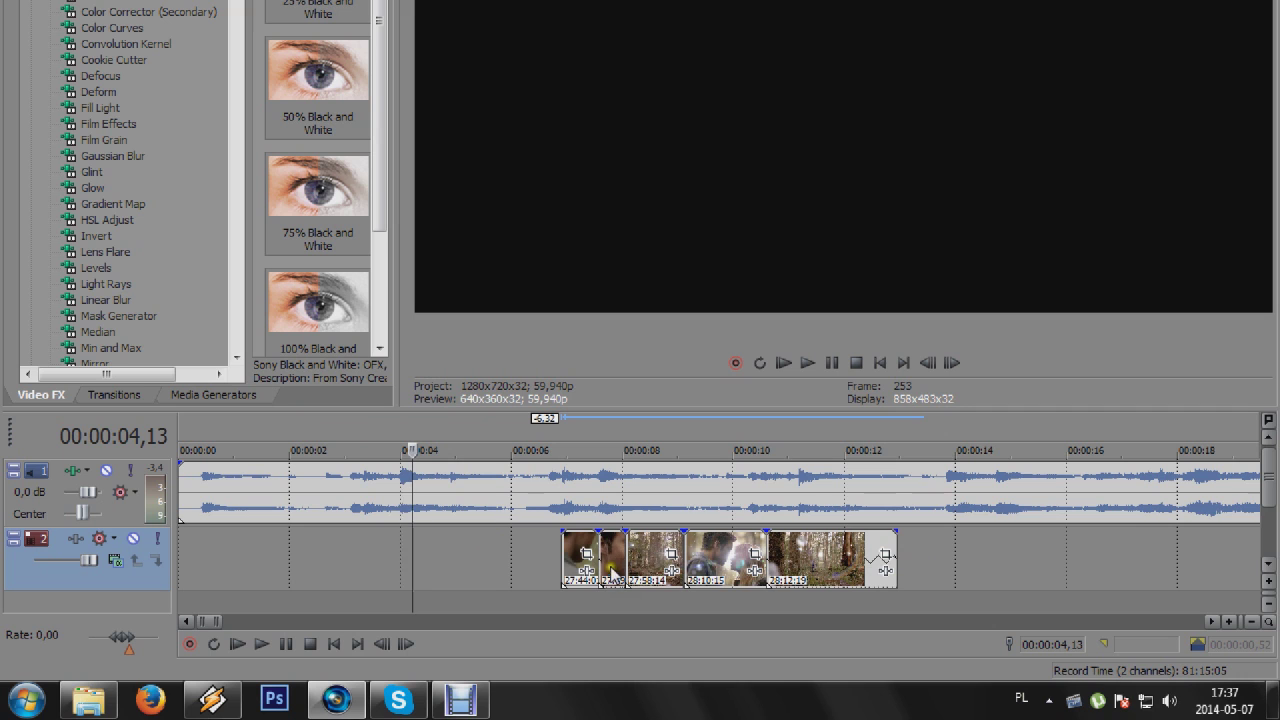
# Move the first clip earlier on the video track so it starts at the sound at about 00:00:02,40.
pyautogui.moveTo(577, 567); pyautogui.dragTo(351, 565)
pyautogui.click(328, 508)
pyautogui.scroll(4, 769, 507)
pyautogui.moveTo(811, 560); pyautogui.dragTo(735, 563)
pyautogui.scroll(-2, 736, 557)
# Move the second clip to overlap the end of the first, centring their crossfade on the beat at 00:00:03,12.
pyautogui.click(831, 508)
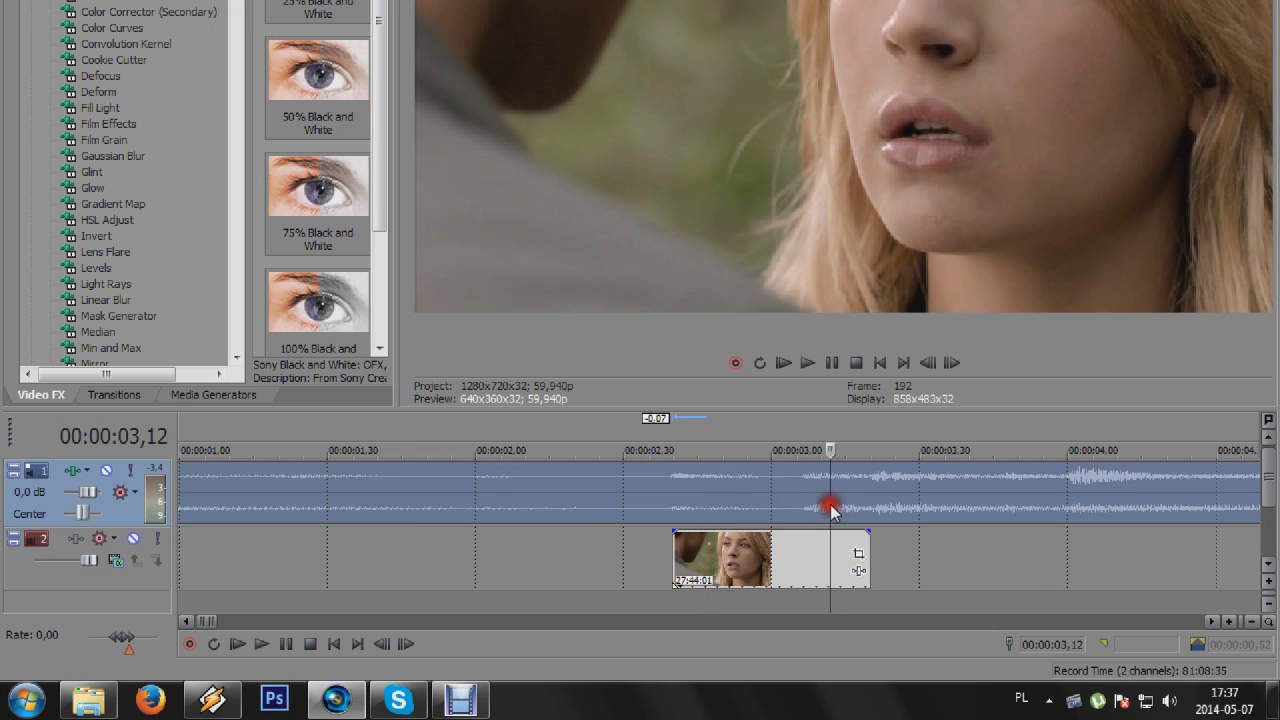
pyautogui.scroll(-4, 842, 515)
pyautogui.moveTo(747, 568); pyautogui.dragTo(410, 586)
pyautogui.scroll(5, 410, 586)
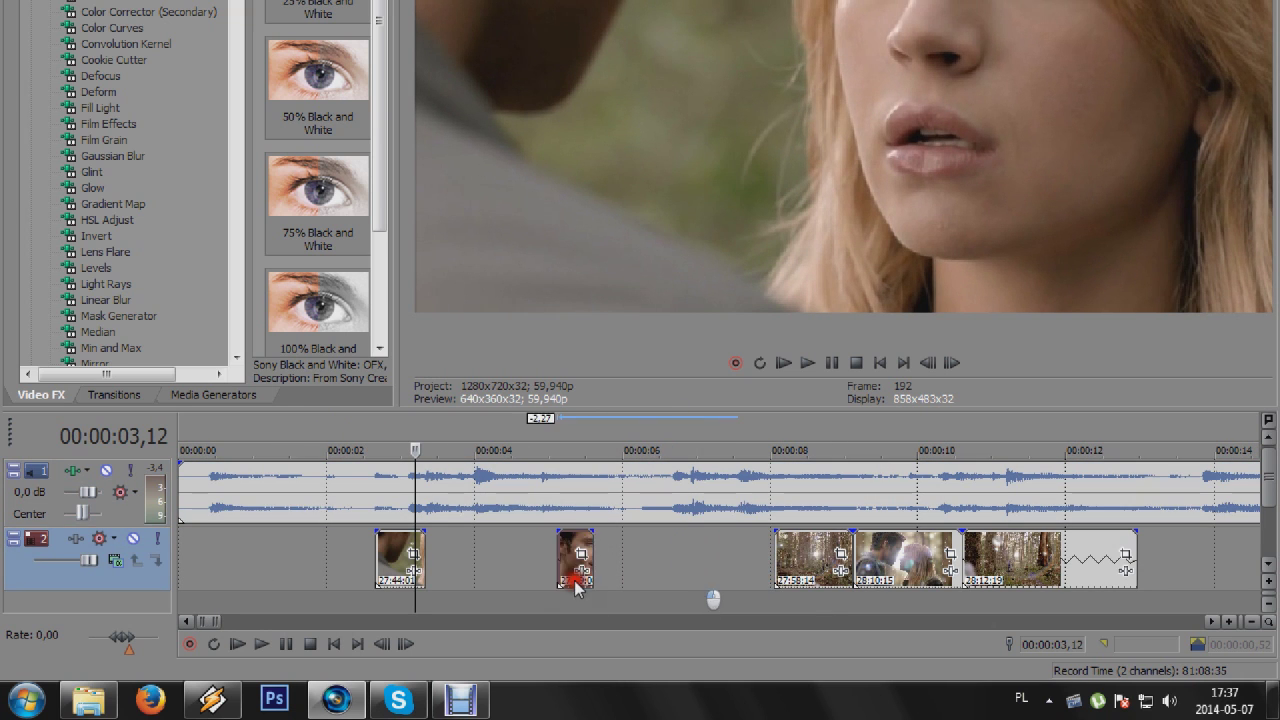
pyautogui.scroll(1, 702, 583)
pyautogui.moveTo(911, 573); pyautogui.dragTo(780, 570)
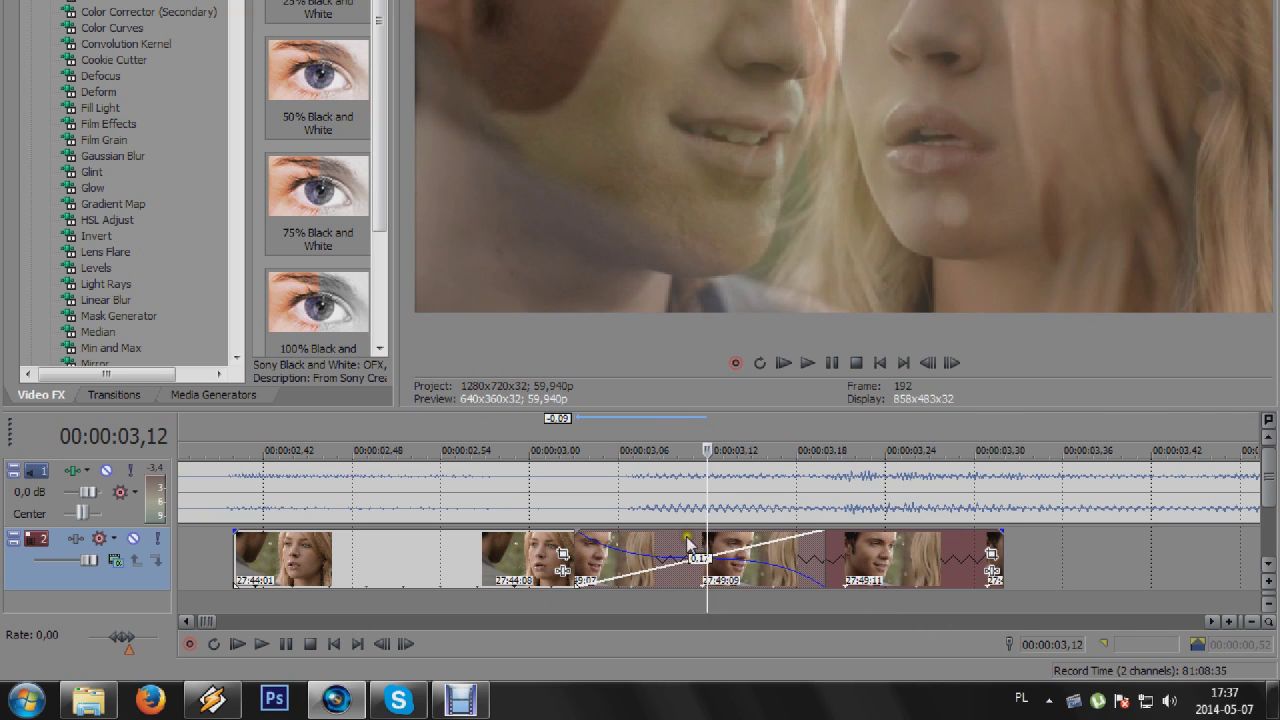
# Move the third clip to overlap the end of the second, centring their crossfade on the beat at 00:00:03,26.
pyautogui.scroll(-8, 857, 554)
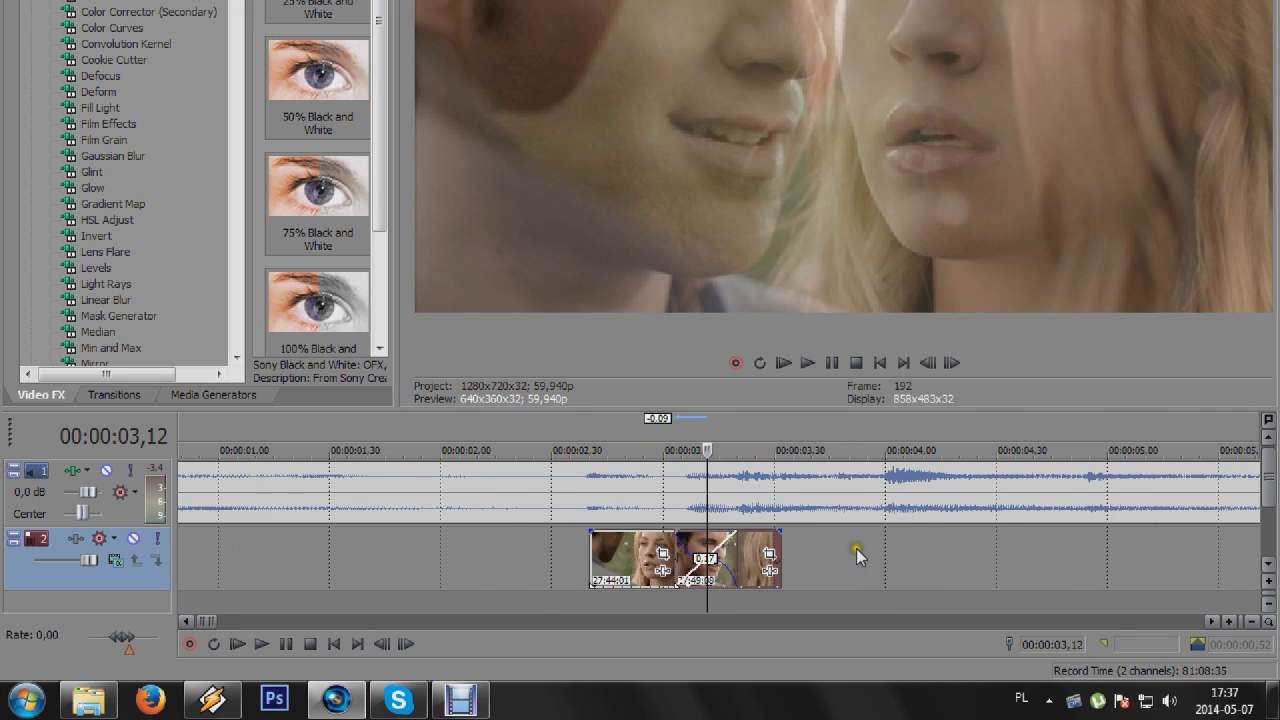
pyautogui.moveTo(1108, 584); pyautogui.dragTo(583, 584)
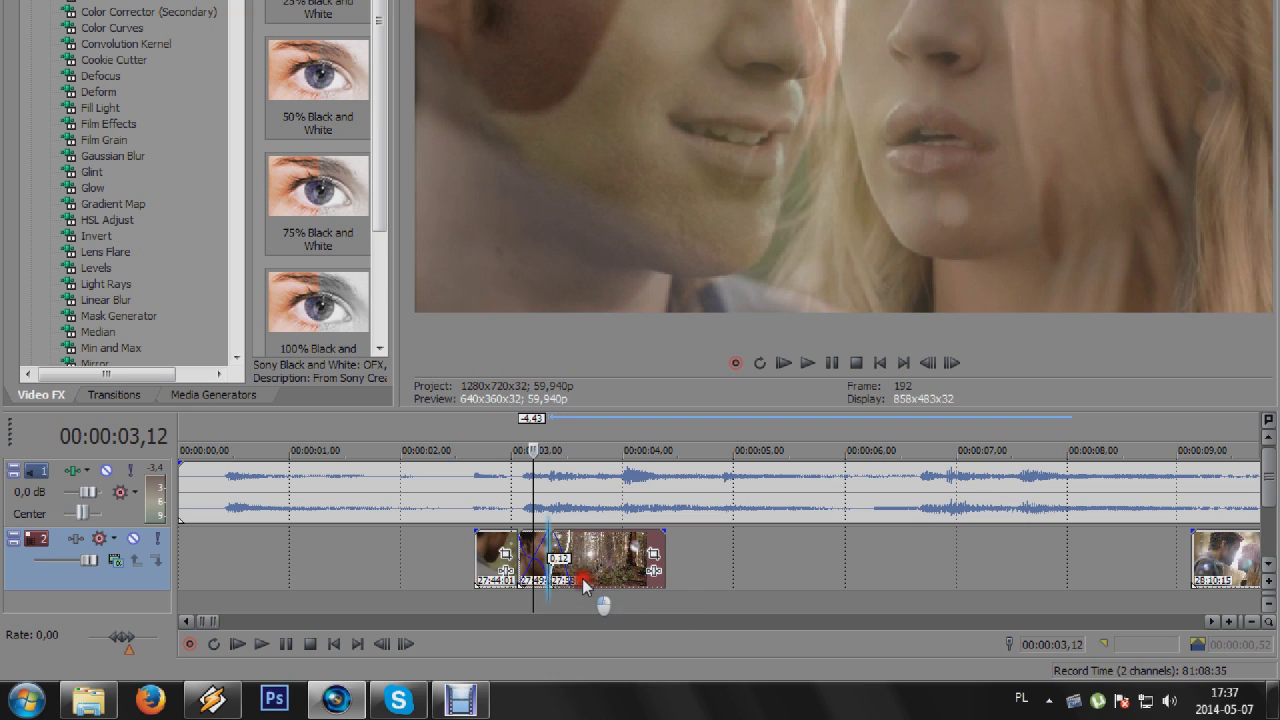
pyautogui.click(551, 508)
pyautogui.scroll(8, 551, 508)
pyautogui.click(790, 513)
pyautogui.moveTo(960, 574); pyautogui.dragTo(930, 572)
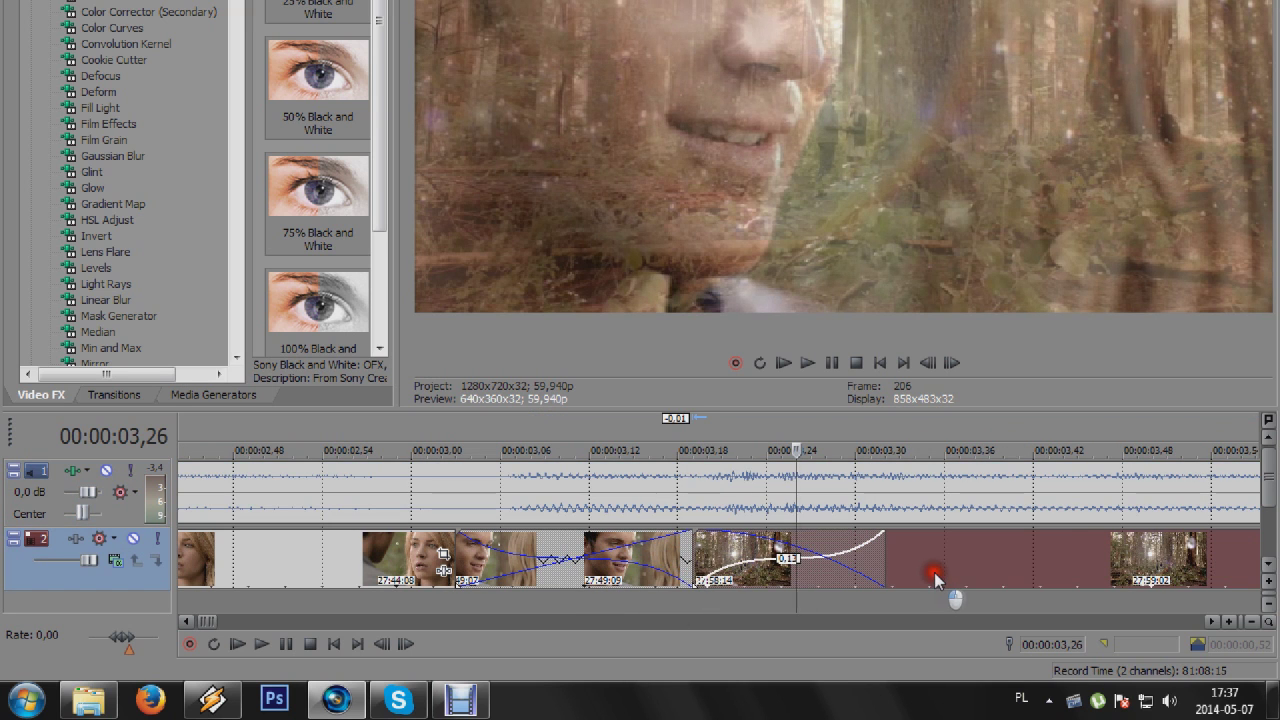
# Move the fourth clip to overlap the end of the third, centring their crossfade on the beat at 00:00:04,05.
pyautogui.scroll(-8, 952, 570)
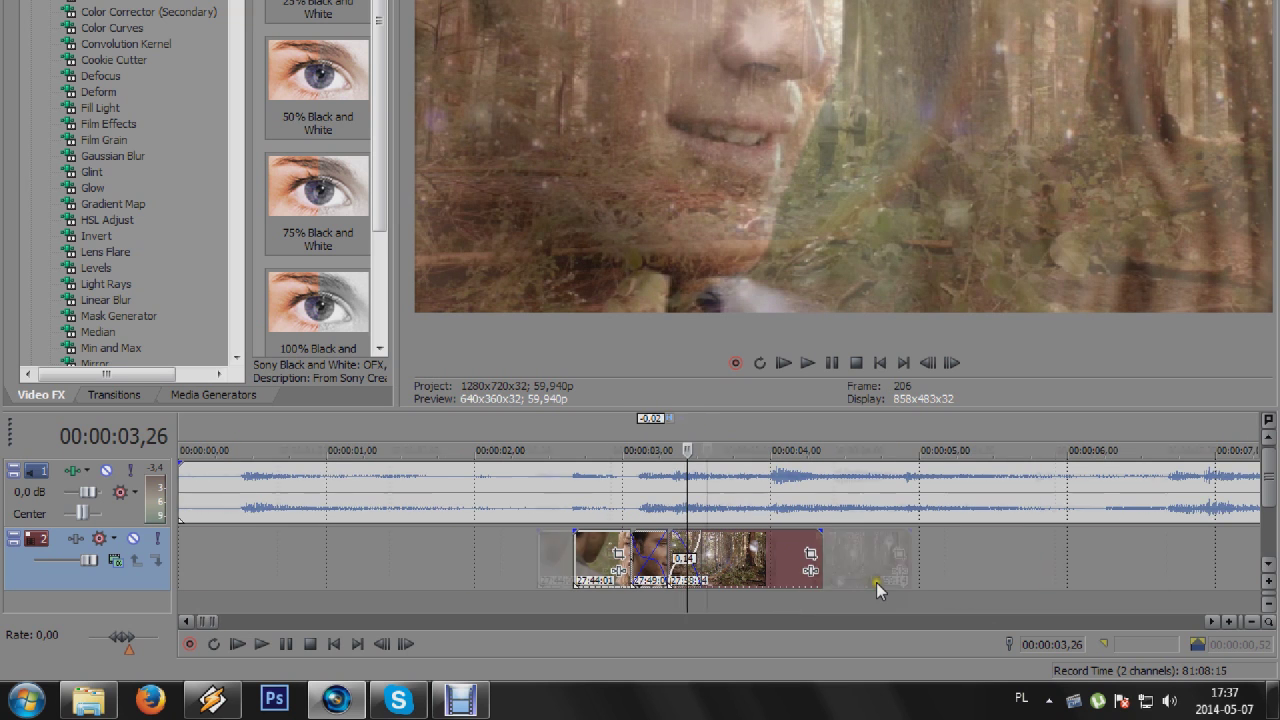
pyautogui.scroll(3, 790, 545)
pyautogui.scroll(-3, 790, 545)
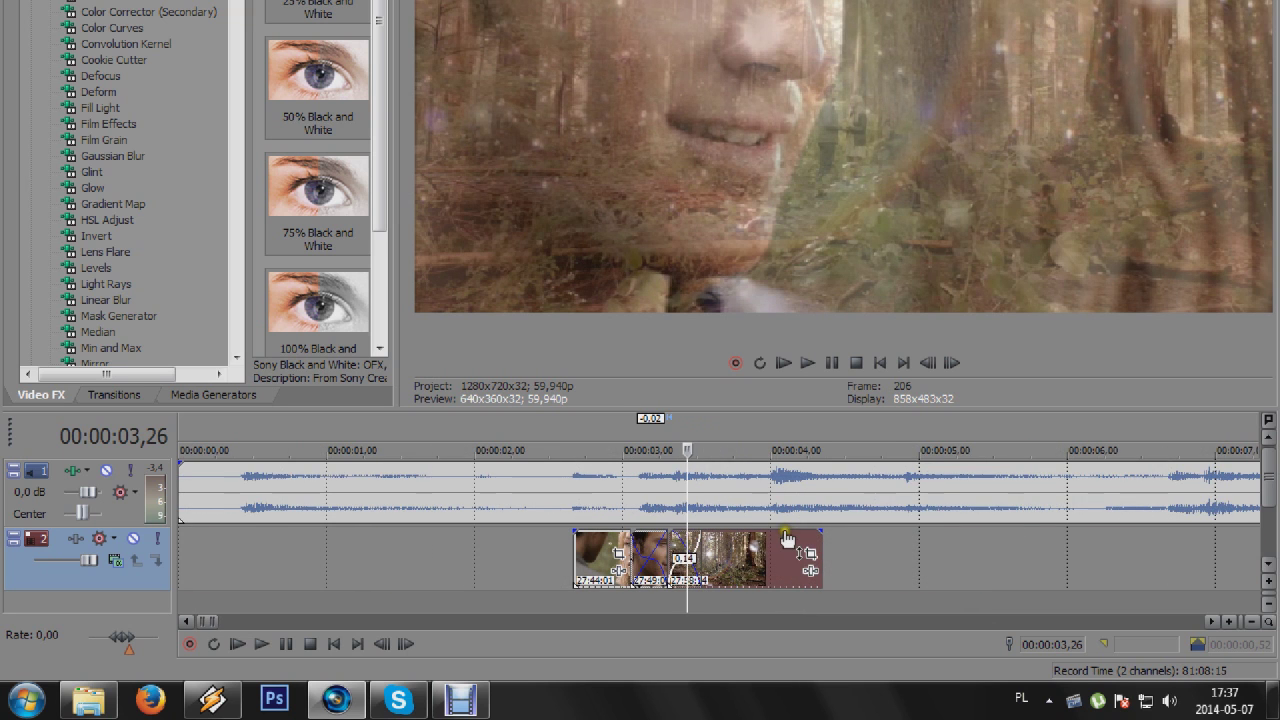
pyautogui.click(783, 514)
pyautogui.scroll(-4, 880, 562)
pyautogui.click(880, 562)
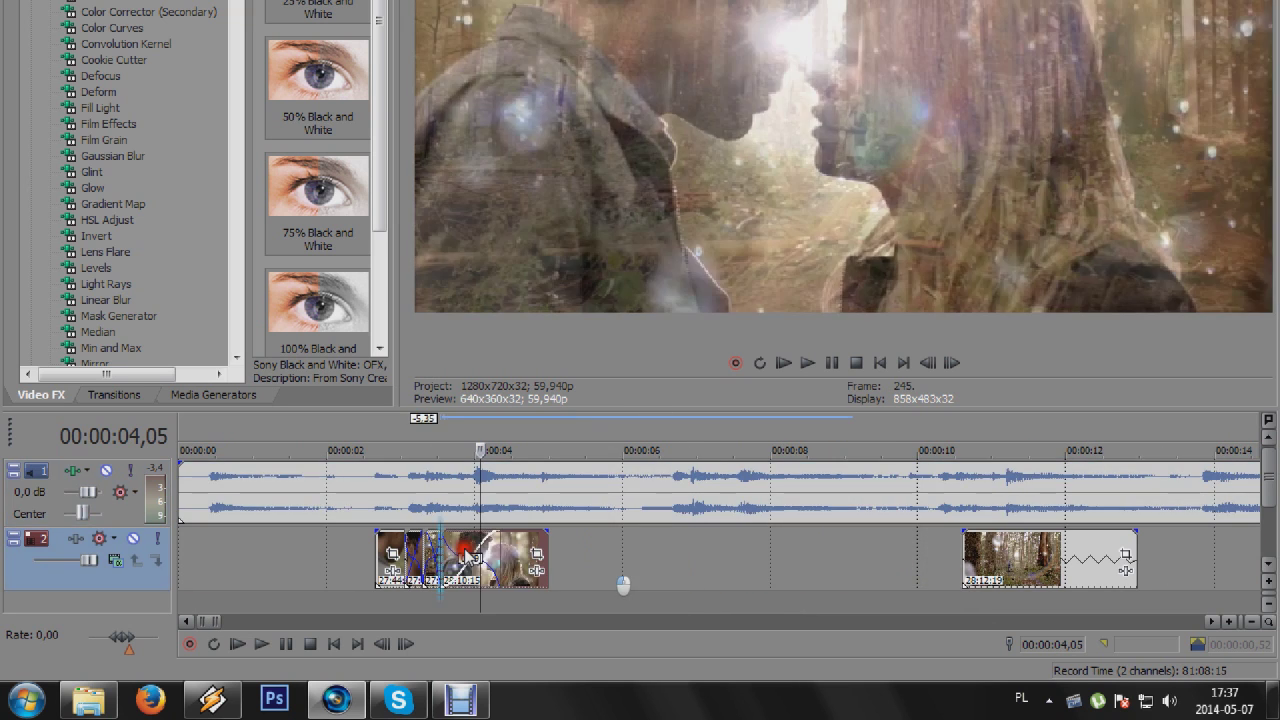
pyautogui.scroll(10, 900, 564)
pyautogui.moveTo(914, 558); pyautogui.dragTo(878, 562)
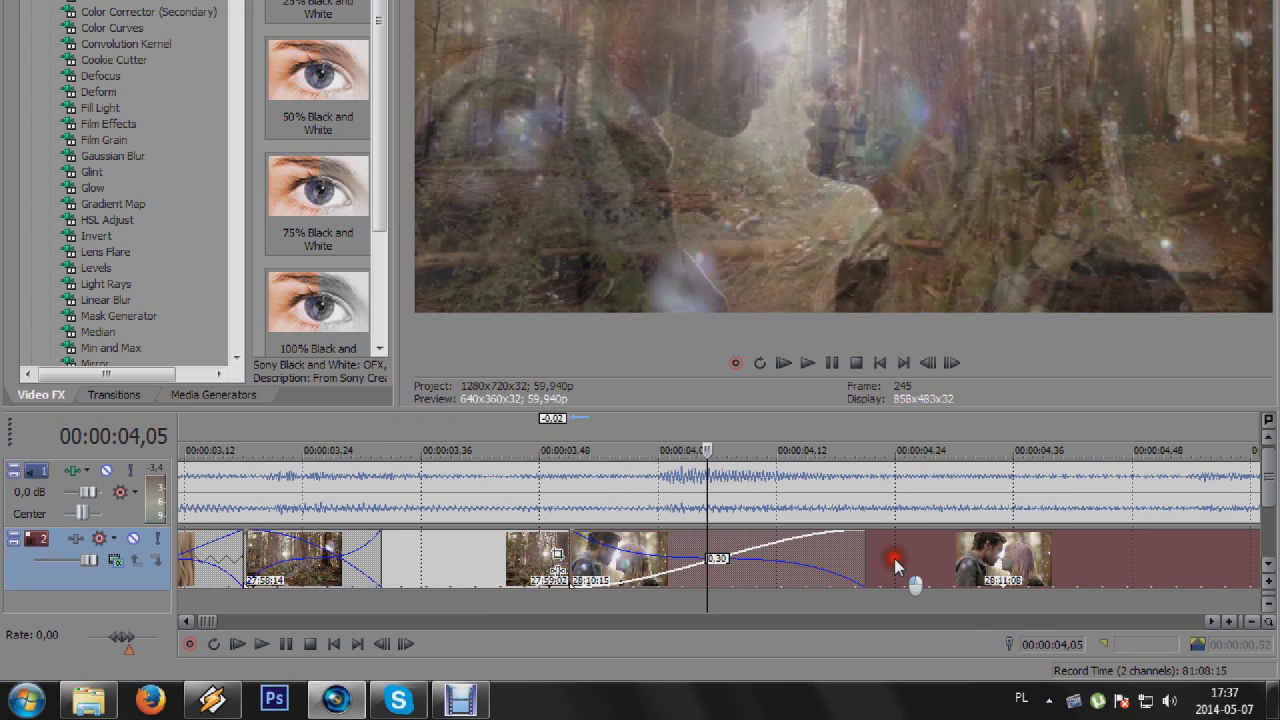
# Move the last clip over the end of the fourth, placing their crossfade at the beat at 00:00:04,57.
pyautogui.scroll(-5, 879, 560)
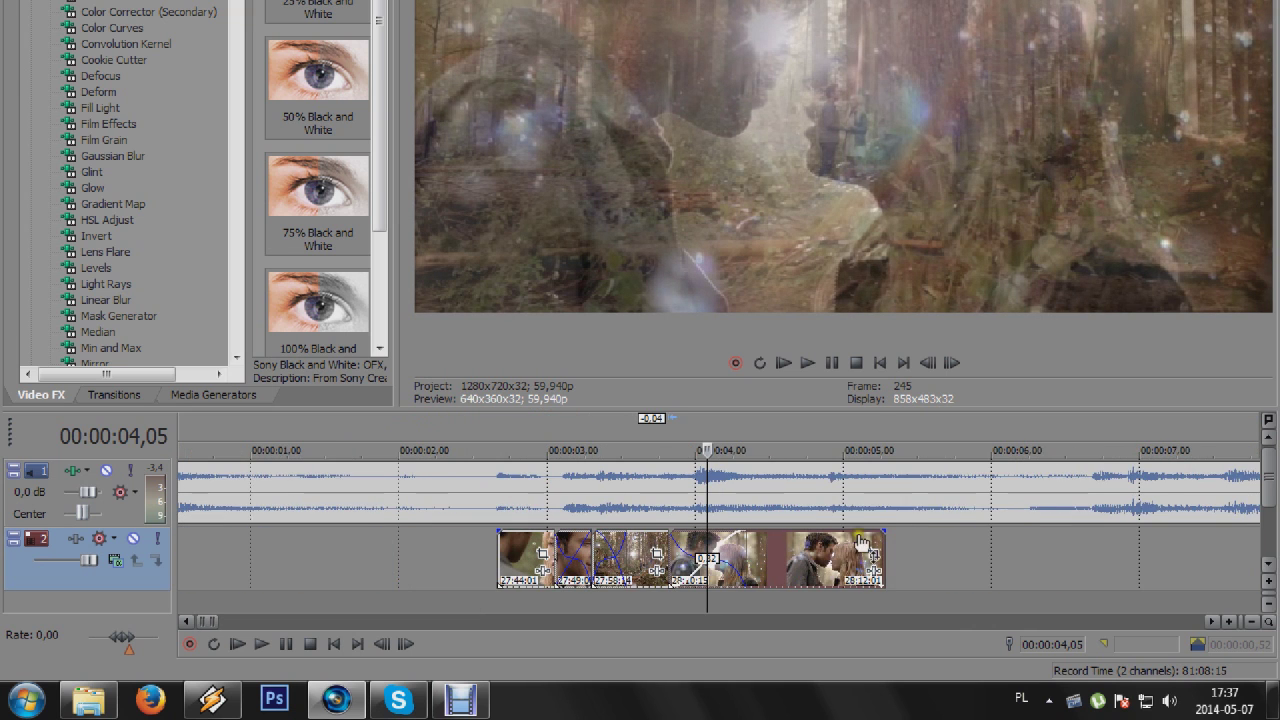
pyautogui.click(833, 505)
pyautogui.scroll(-3, 935, 545)
pyautogui.moveTo(1011, 556); pyautogui.dragTo(570, 554)
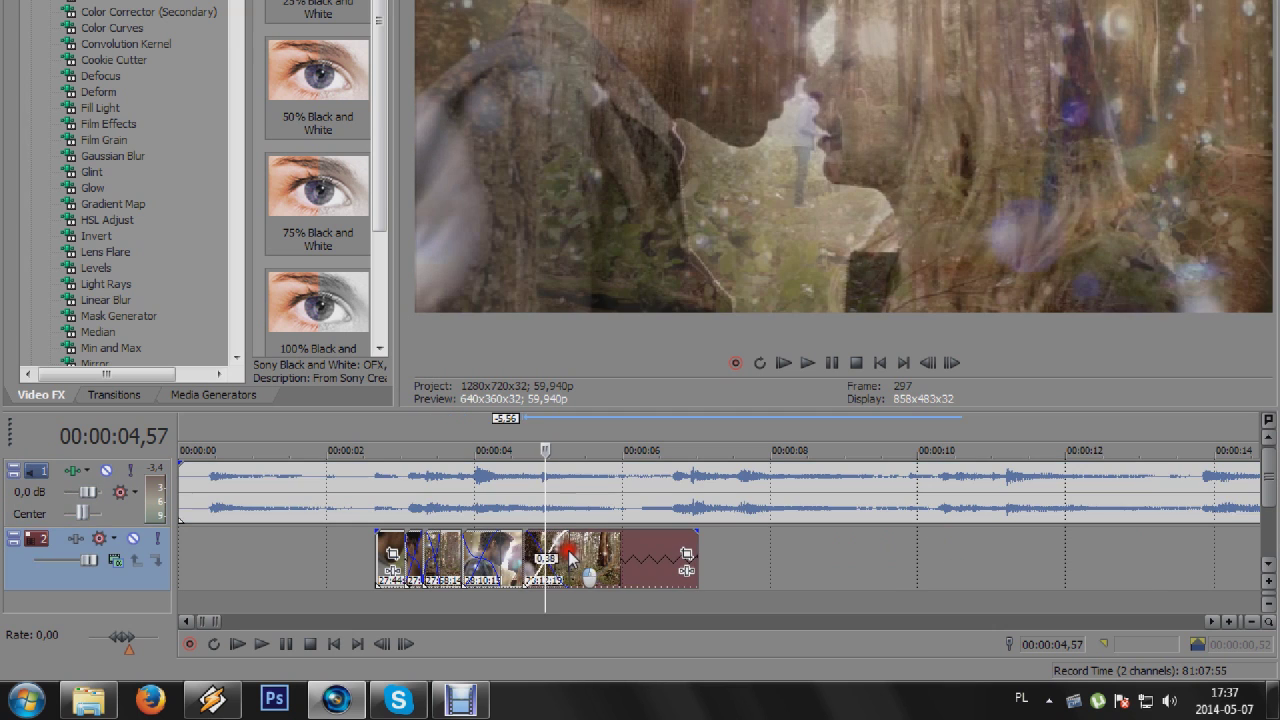
# Nudge the last and fourth clips a few frames earlier to fine-tune their crossfades.
pyautogui.scroll(5, 732, 557)
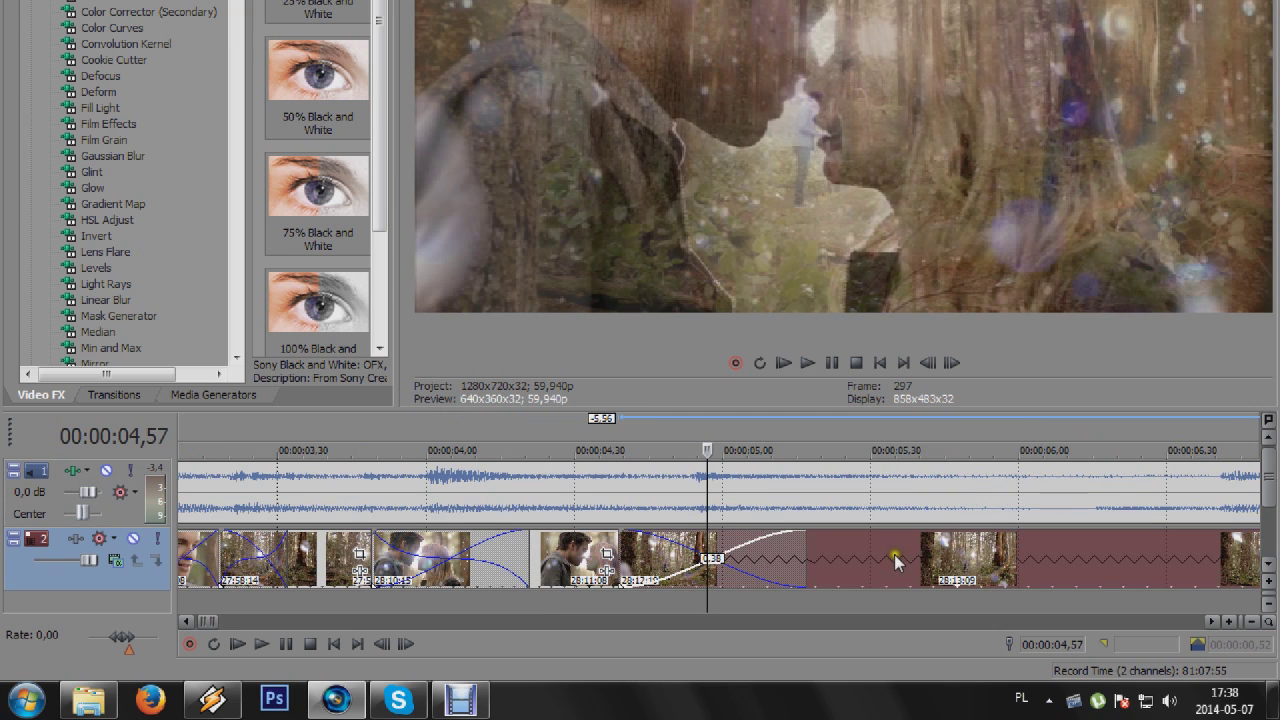
pyautogui.moveTo(894, 554); pyautogui.dragTo(870, 570)
pyautogui.moveTo(546, 566); pyautogui.dragTo(535, 565)
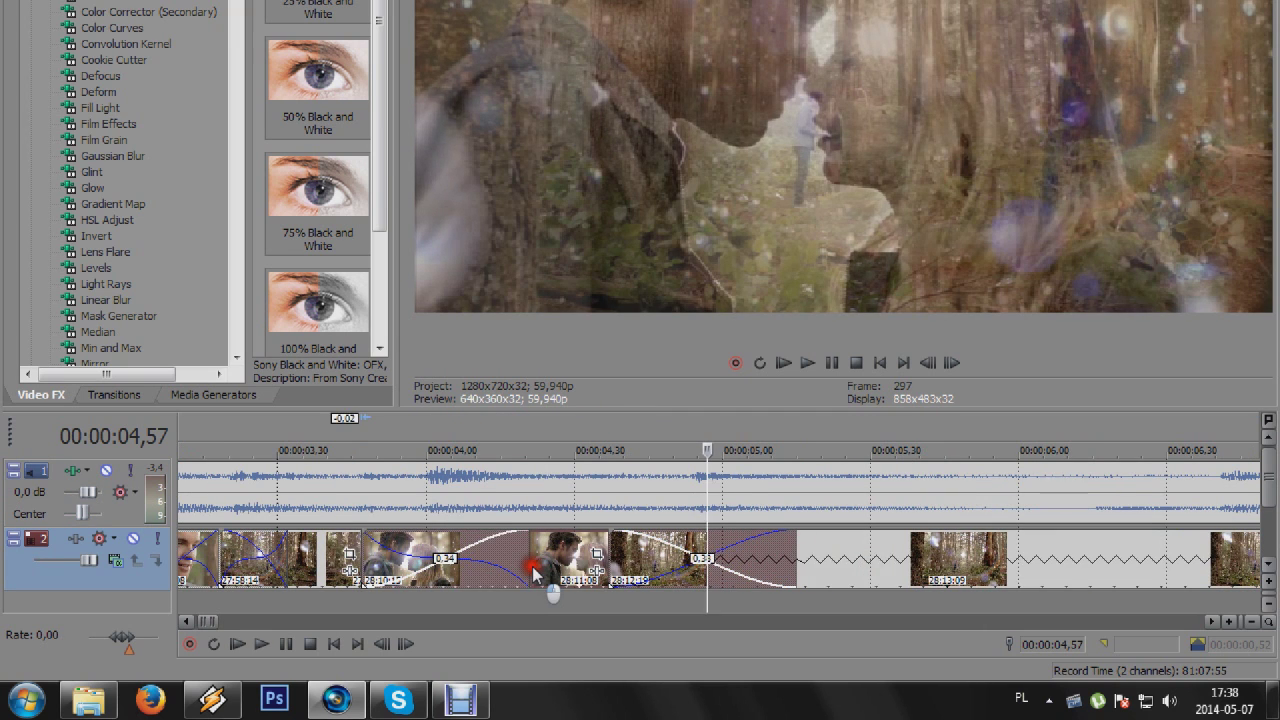
pyautogui.scroll(-1, 836, 558)
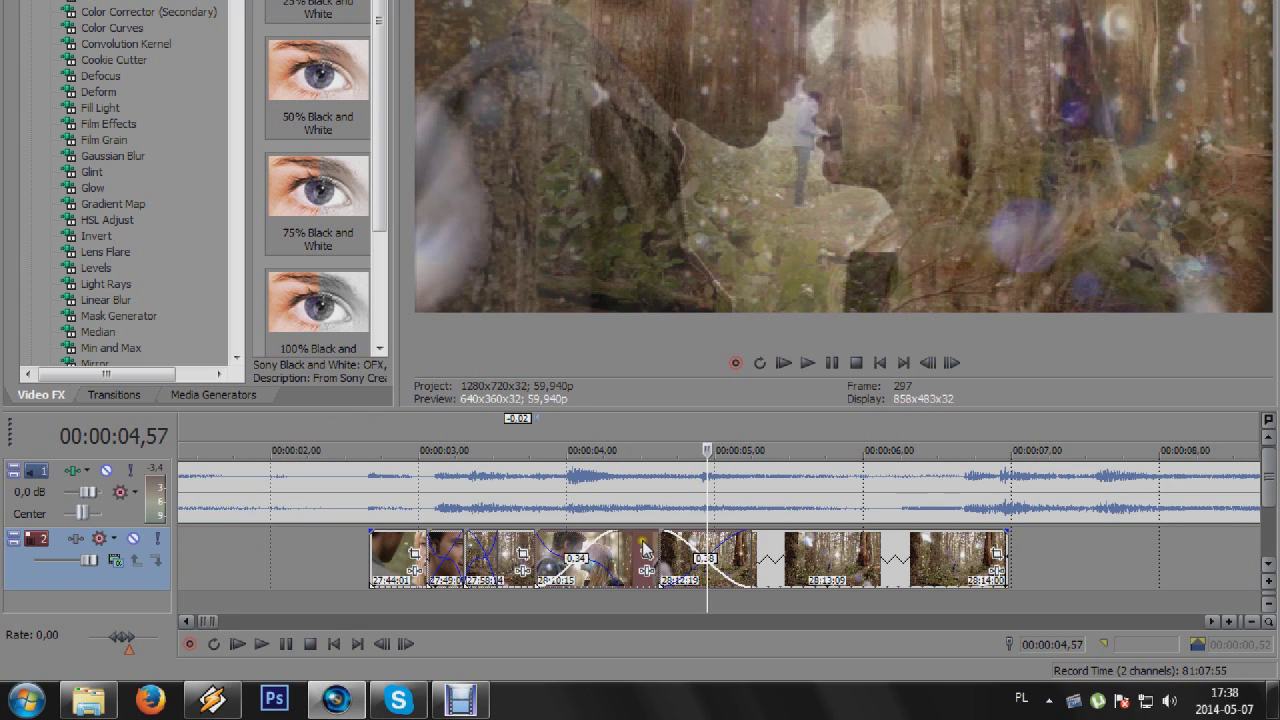
pyautogui.scroll(3, 866, 562)
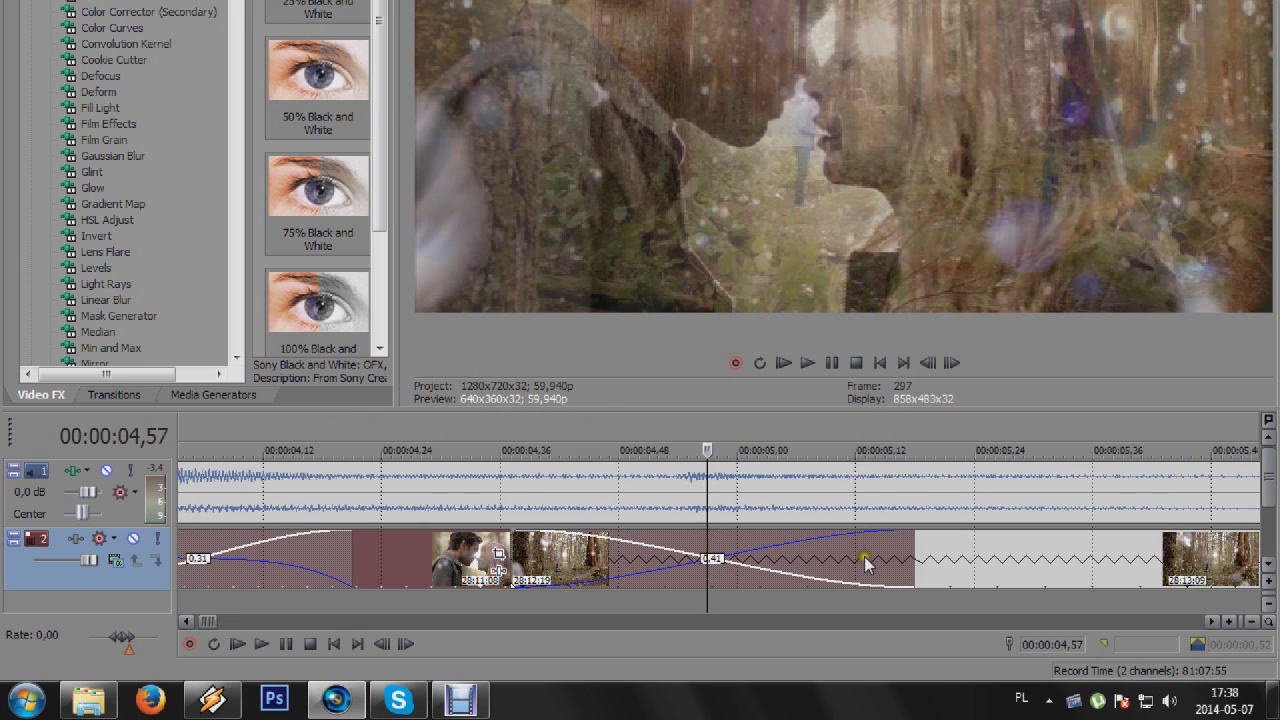
pyautogui.scroll(-3, 971, 566)
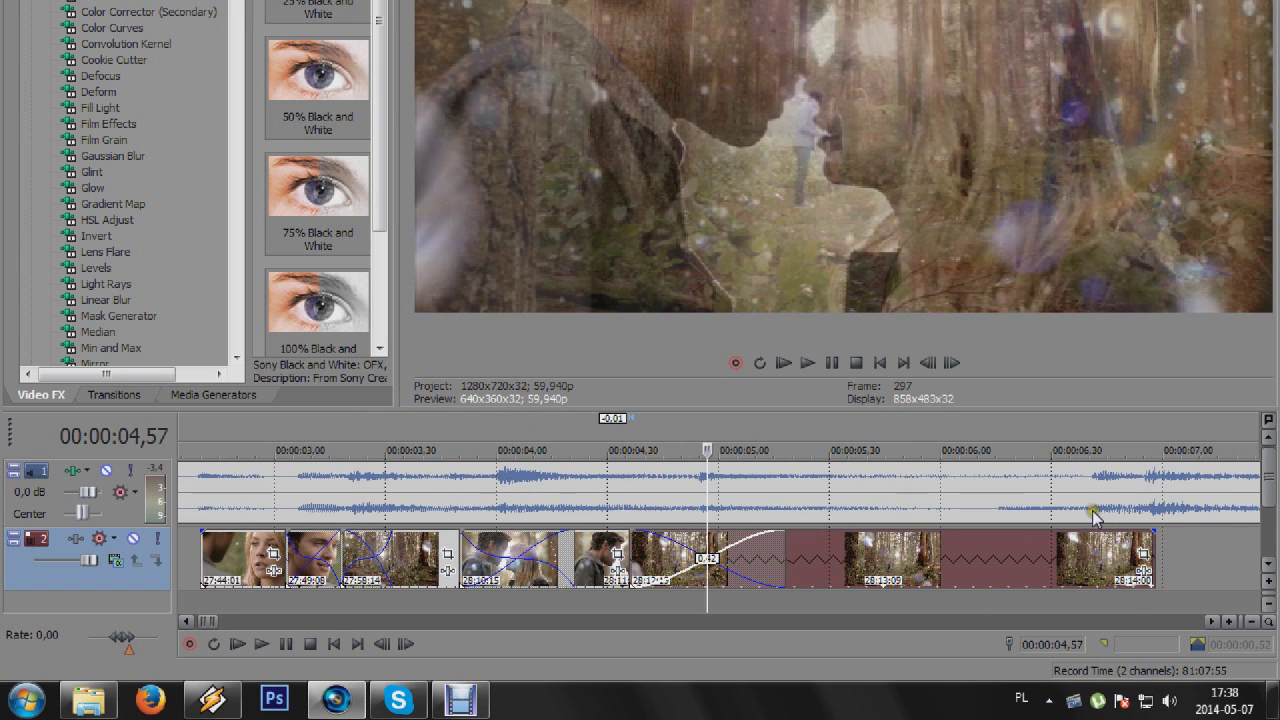
# Try to move the last clip earlier so that it ends at the beat at 00:00:06,42.
pyautogui.click(1096, 509)
pyautogui.moveTo(1050, 554); pyautogui.dragTo(997, 557)
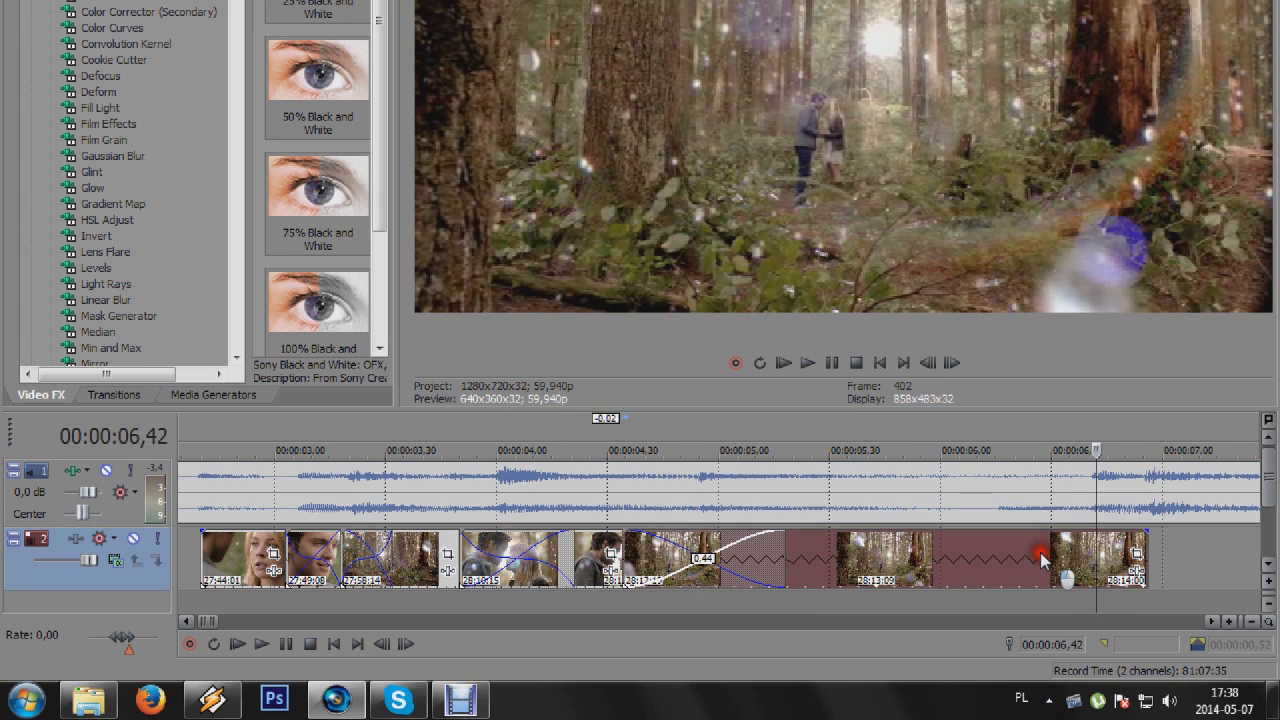
pyautogui.click(548, 565)
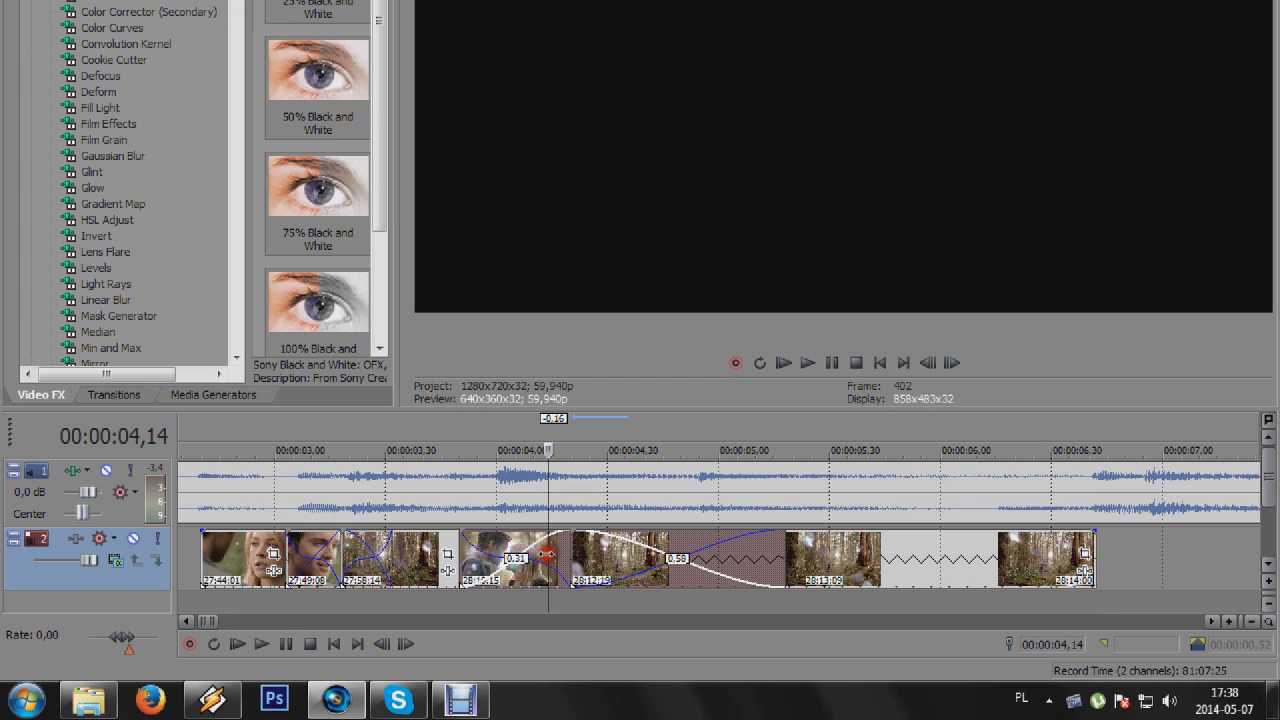
pyautogui.click(372, 519)
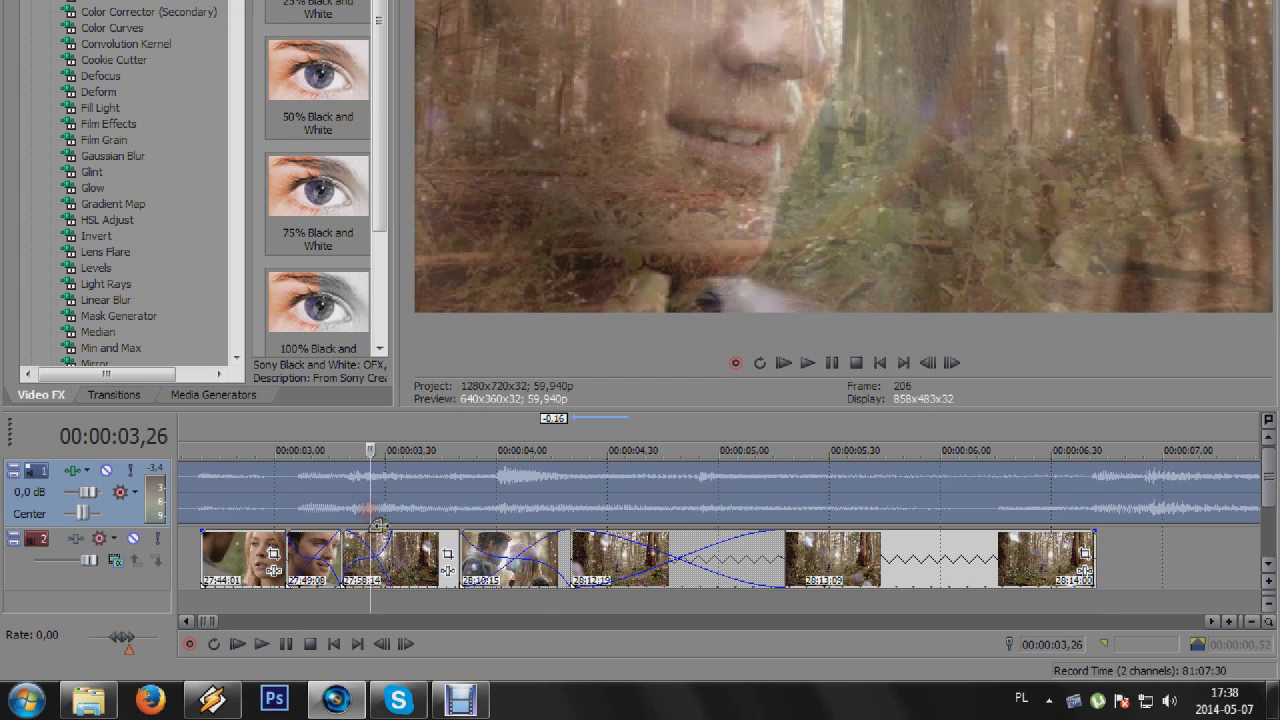
# Move the last clip later so its crossfade with the fourth clip is centred on the beat at about 00:00:04,58.
pyautogui.moveTo(583, 562); pyautogui.dragTo(705, 568)
pyautogui.click(709, 514)
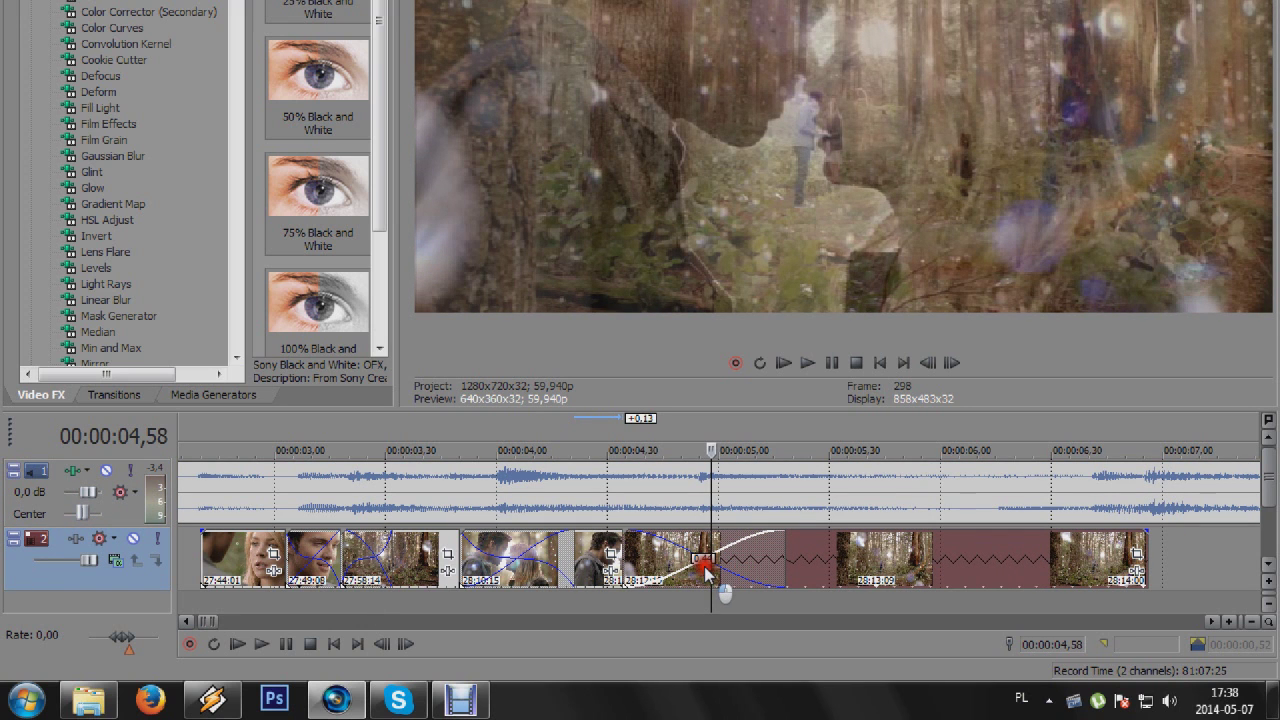
pyautogui.moveTo(838, 566); pyautogui.dragTo(843, 567)
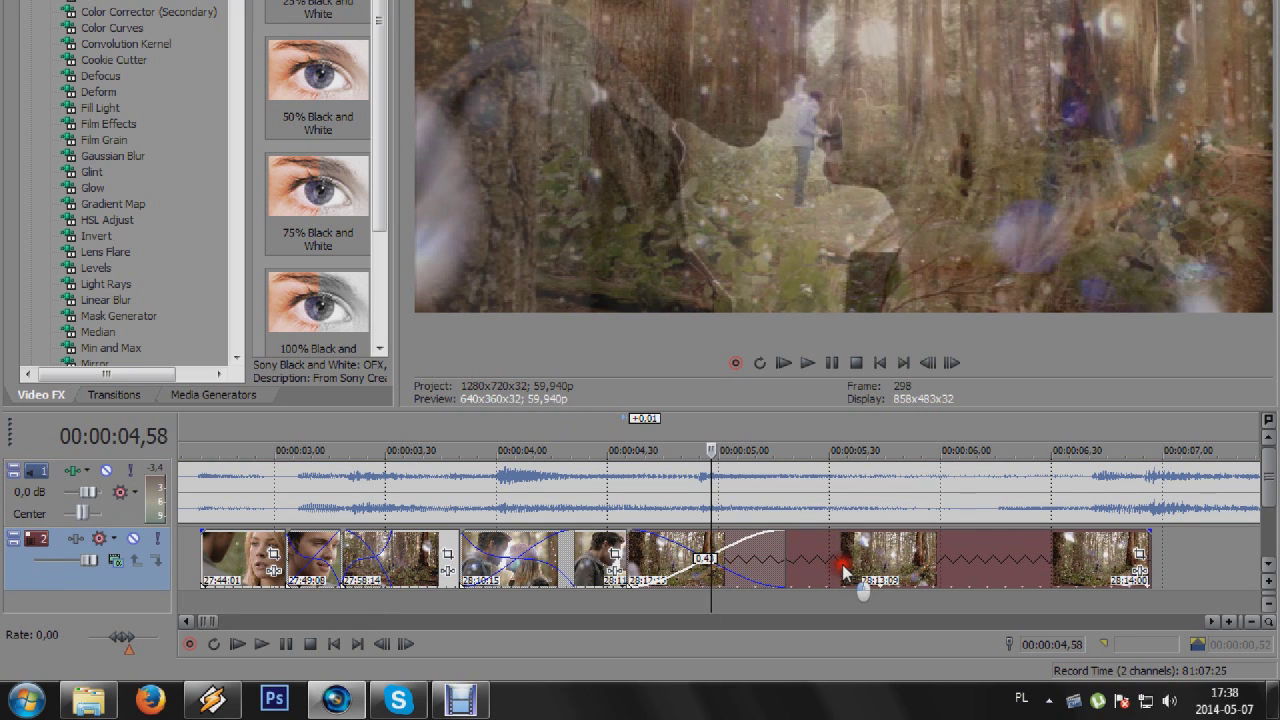
# Shift the fourth clip slightly earlier so its crossfade with the third clip lines up with the beat near 00:00:04,04.
pyautogui.click(511, 514)
pyautogui.moveTo(588, 558); pyautogui.dragTo(556, 553)
pyautogui.click(516, 508)
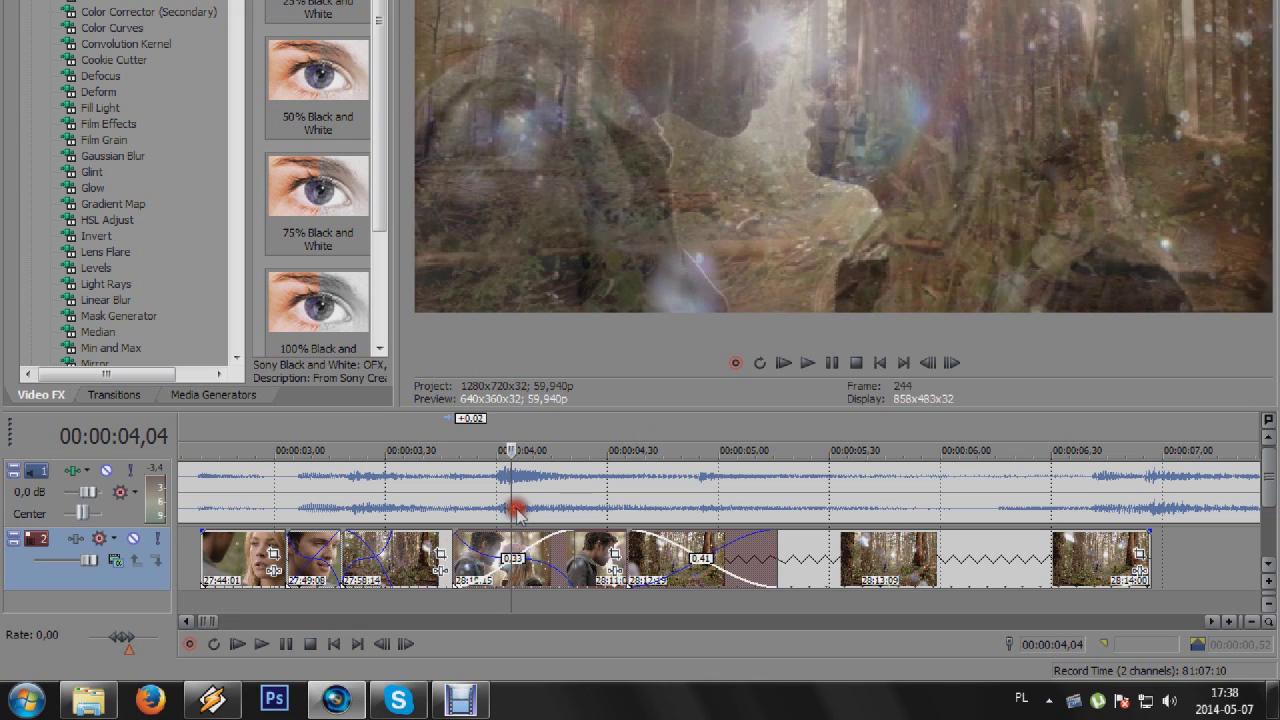
pyautogui.moveTo(516, 510)
pyautogui.mouseDown()
pyautogui.moveTo(843, 571)
pyautogui.moveTo(518, 569)
pyautogui.mouseUp()
pyautogui.scroll(4, 843, 571)
pyautogui.scroll(-2, 657, 580)
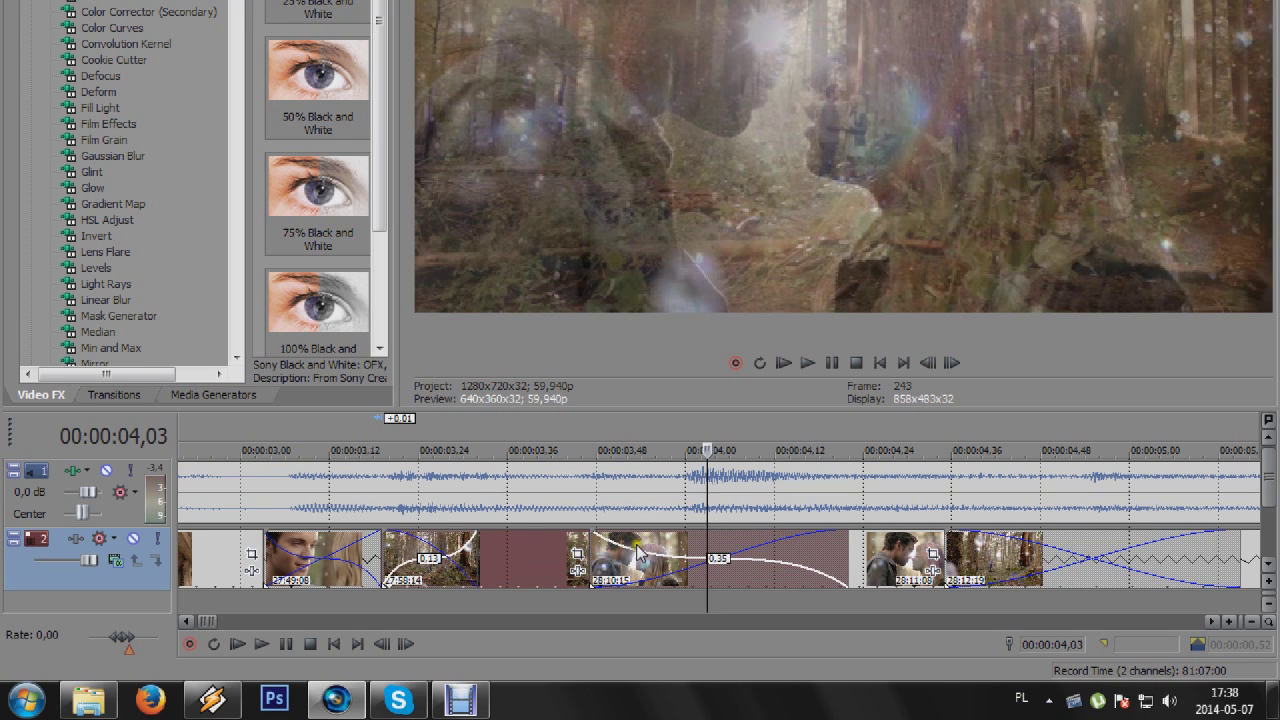
# Nudge the second and third clips about one frame earlier so their crossfade lines up with the beat at 00:00:03,24.
pyautogui.click(417, 508)
pyautogui.scroll(2, 417, 508)
pyautogui.moveTo(889, 568); pyautogui.dragTo(861, 566)
pyautogui.moveTo(566, 561); pyautogui.dragTo(557, 560)
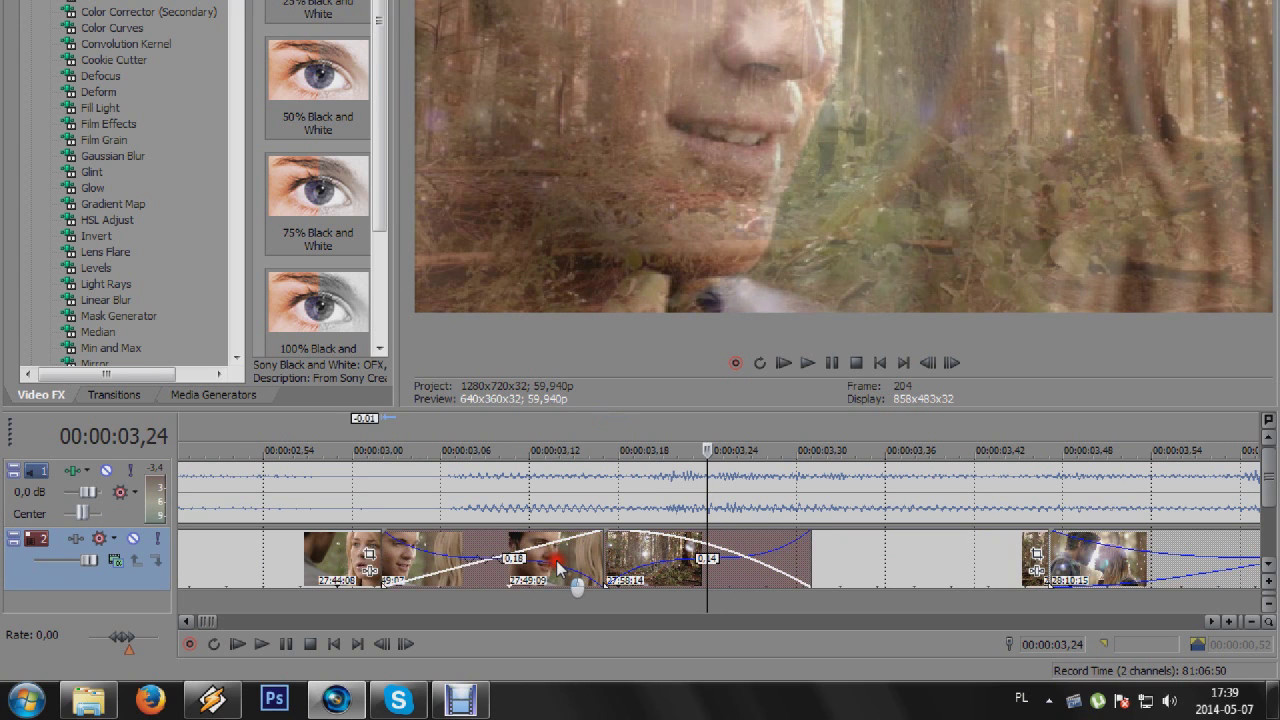
pyautogui.moveTo(830, 565); pyautogui.dragTo(820, 558)
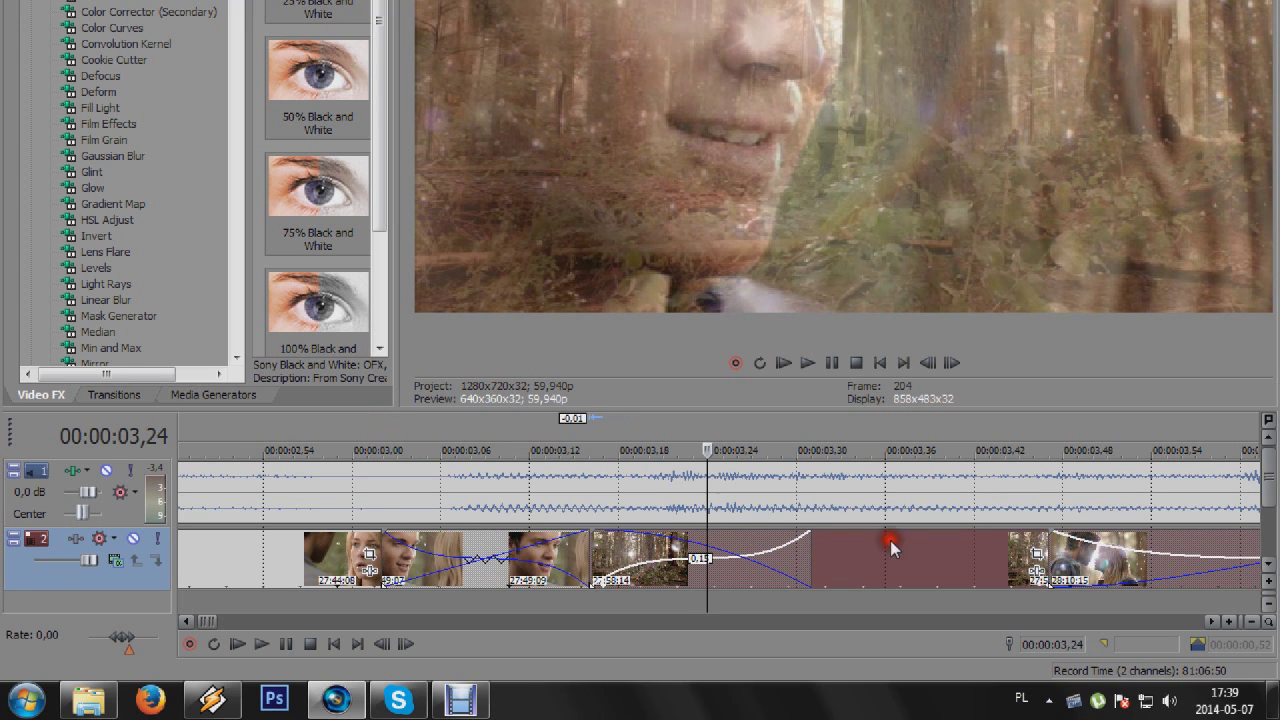
# Move the fourth clip about two frames later, aligning its opening crossfade with the beat at 00:00:04,04.
pyautogui.scroll(-3, 857, 530)
pyautogui.click(903, 508)
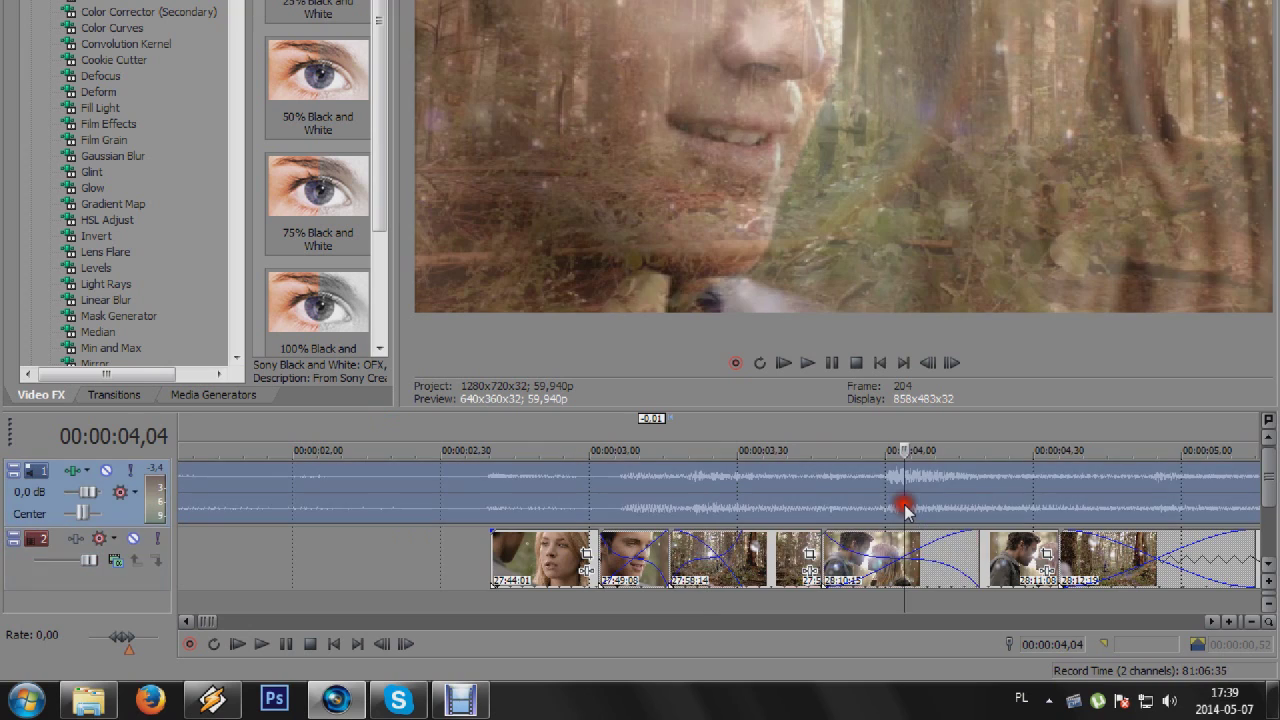
pyautogui.scroll(3, 746, 574)
pyautogui.moveTo(746, 574); pyautogui.dragTo(785, 566)
pyautogui.scroll(-3, 997, 565)
# Nudge the fourth clip one frame and the last clip two frames later, aligning their crossfade with the beat at 00:00:04,59.
pyautogui.click(973, 503)
pyautogui.click(1038, 556)
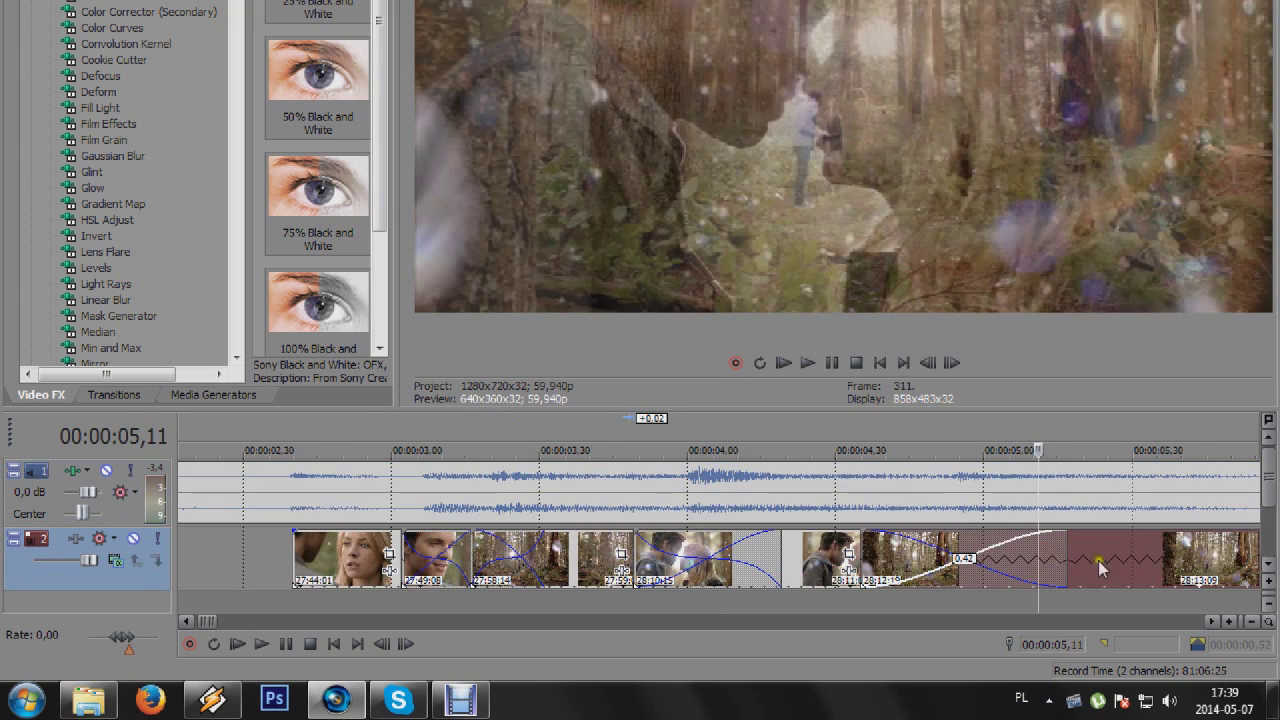
pyautogui.click(979, 507)
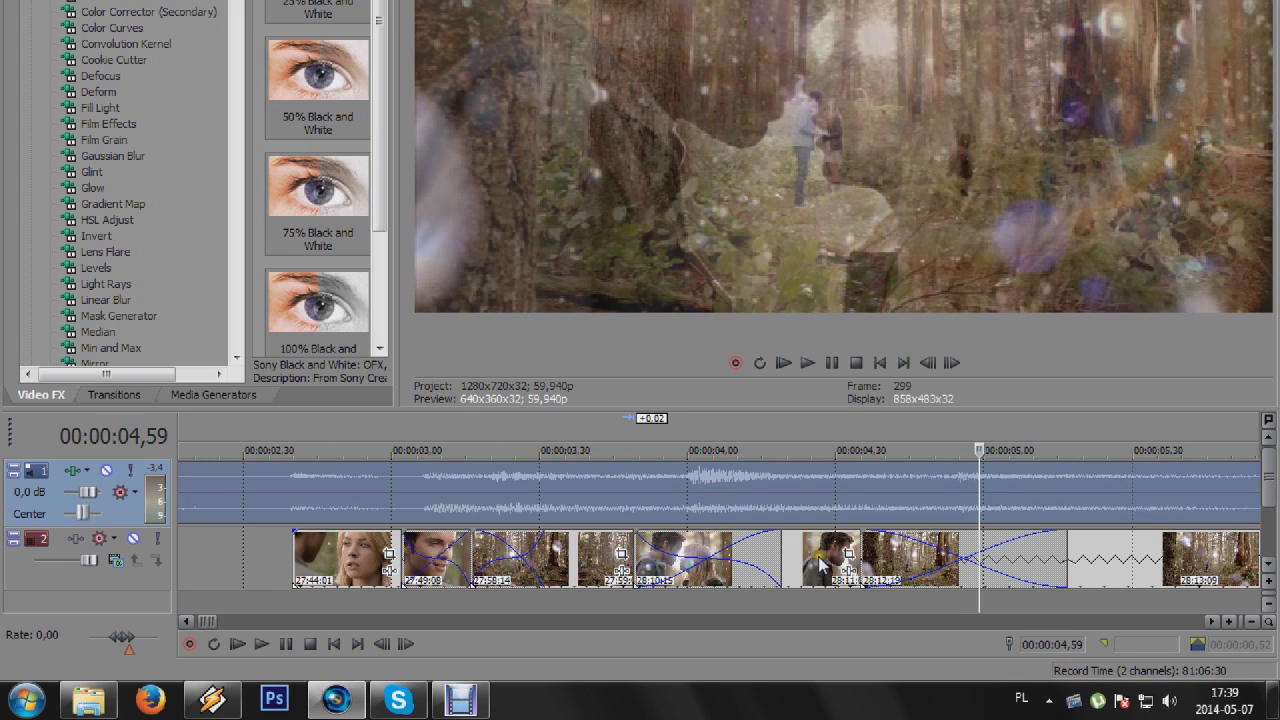
pyautogui.moveTo(820, 565); pyautogui.dragTo(825, 565)
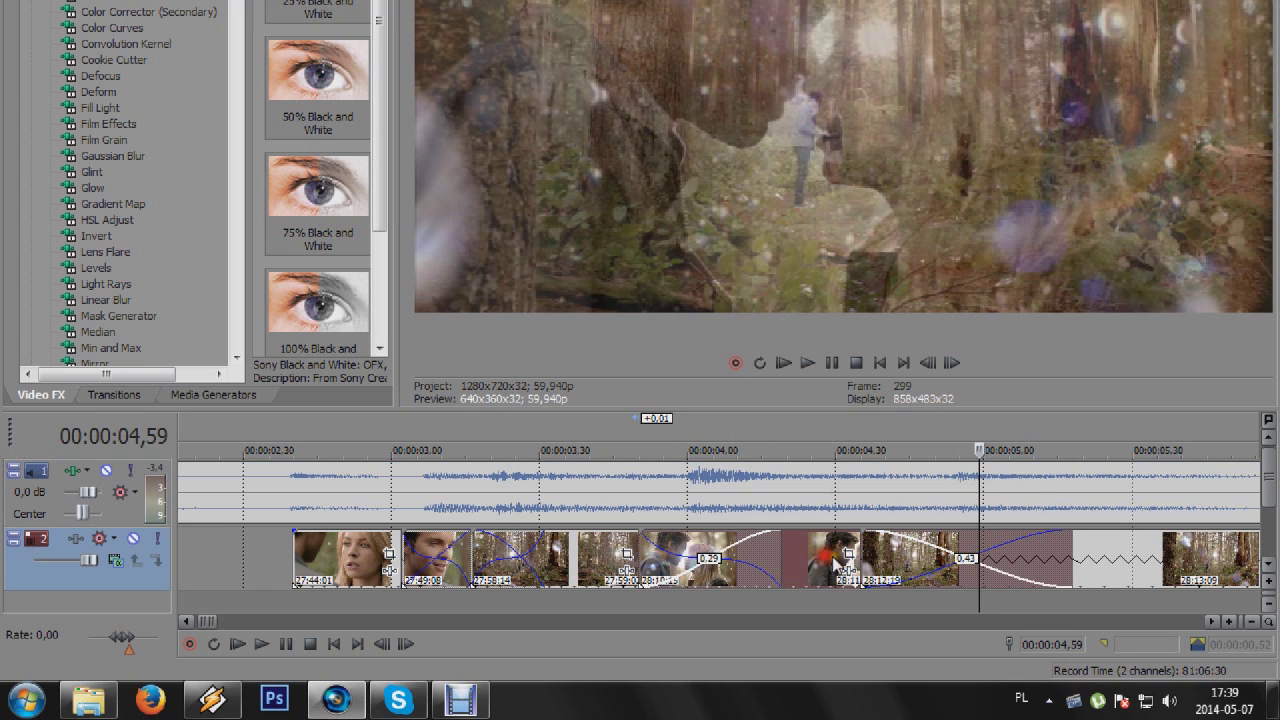
pyautogui.scroll(-1, 1077, 558)
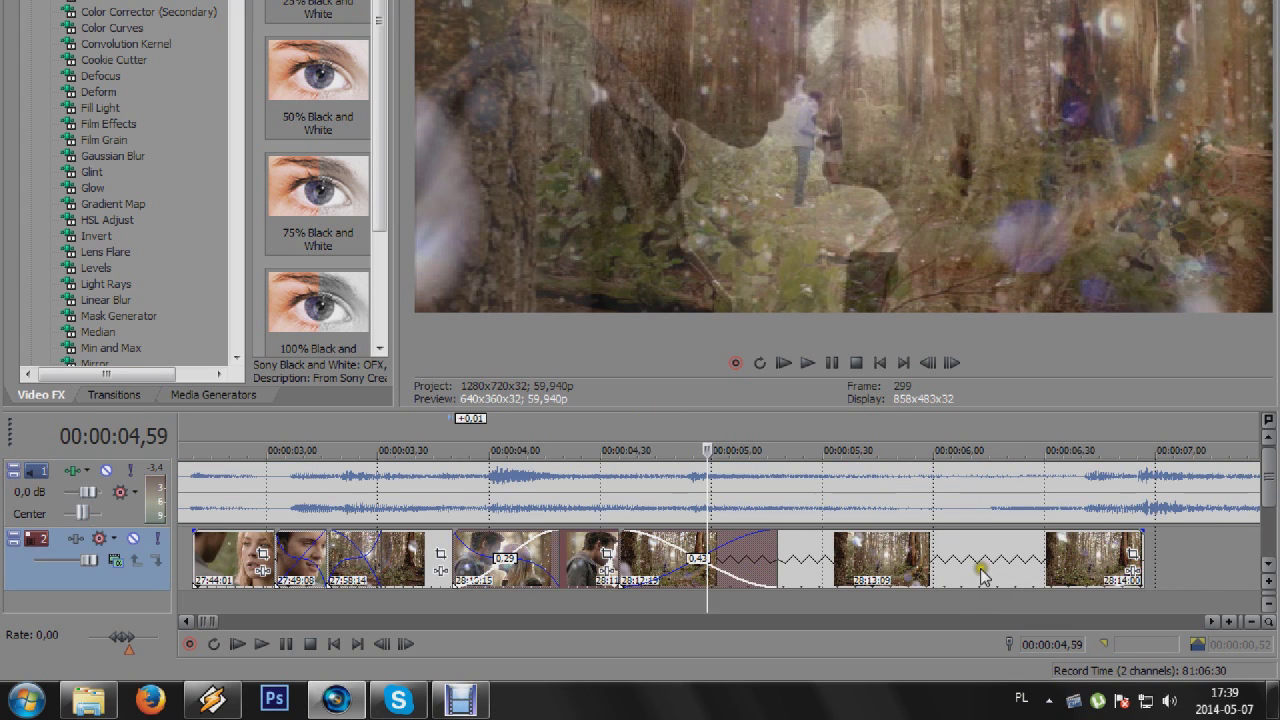
pyautogui.moveTo(929, 560); pyautogui.dragTo(943, 571)
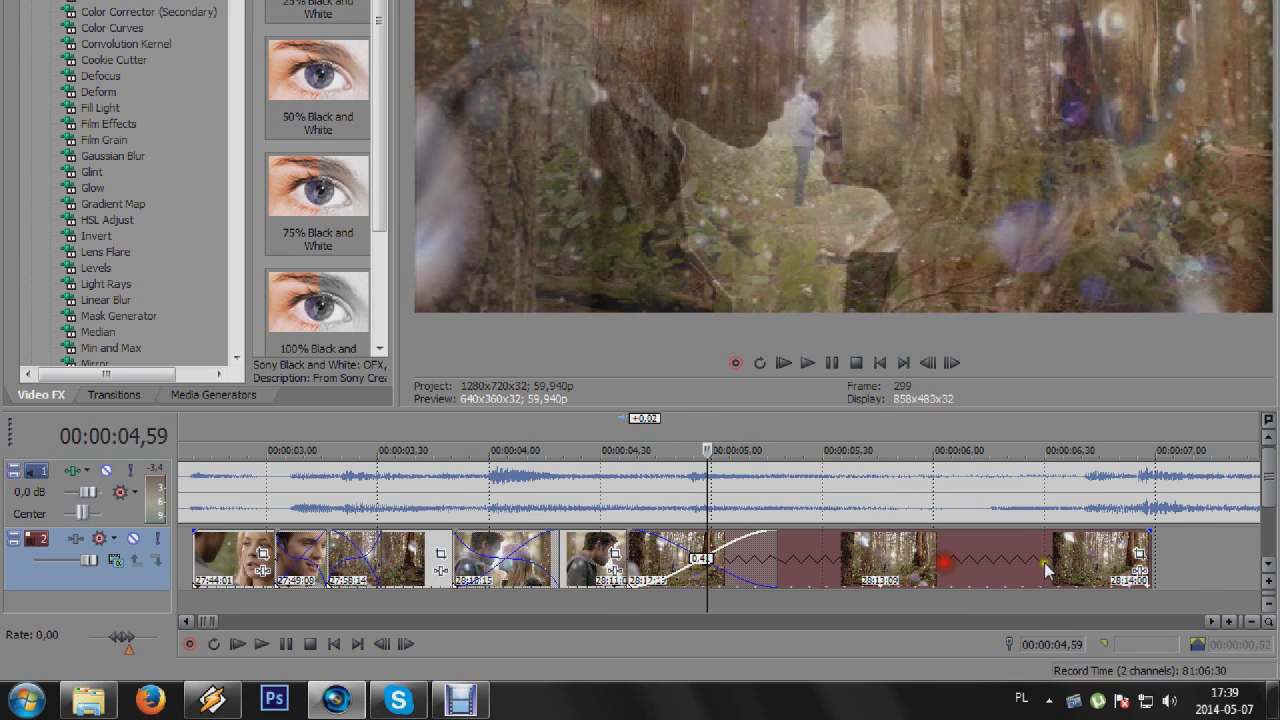
# Trim the end of the last clip to the beat at 00:00:06,42.
pyautogui.click(1088, 514)
pyautogui.moveTo(1151, 541); pyautogui.dragTo(1114, 557)
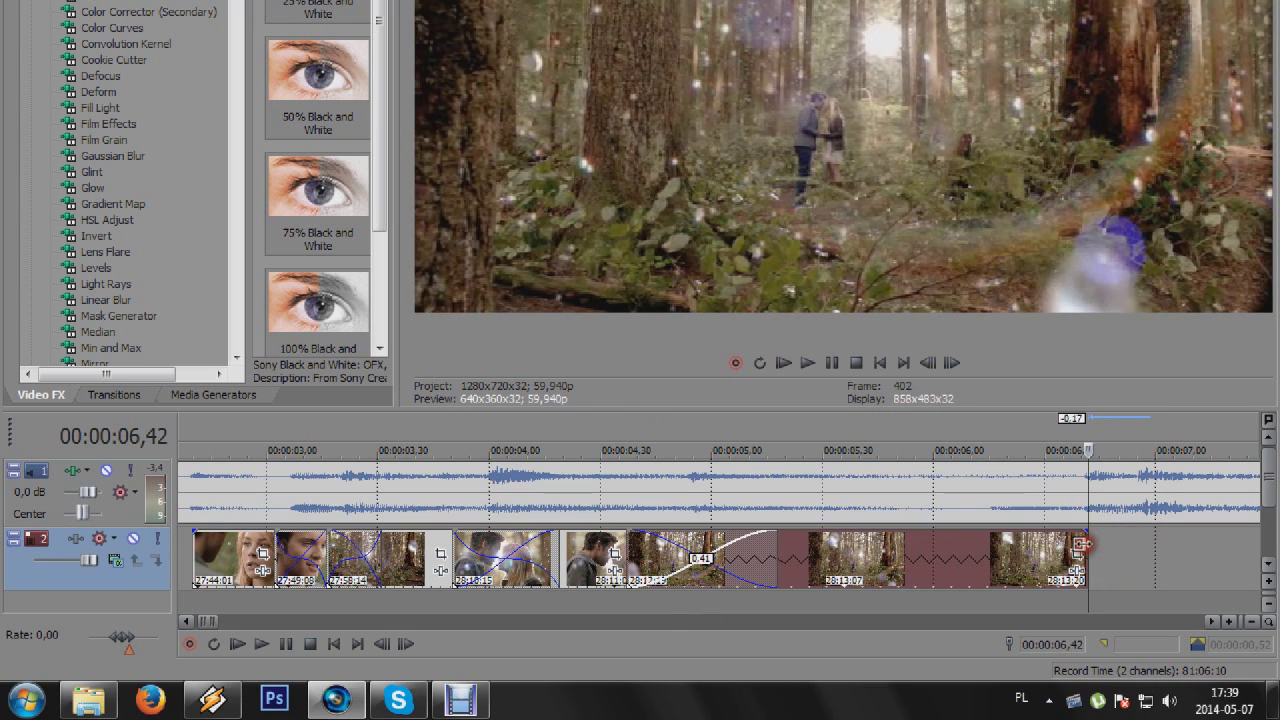
pyautogui.click(838, 545)
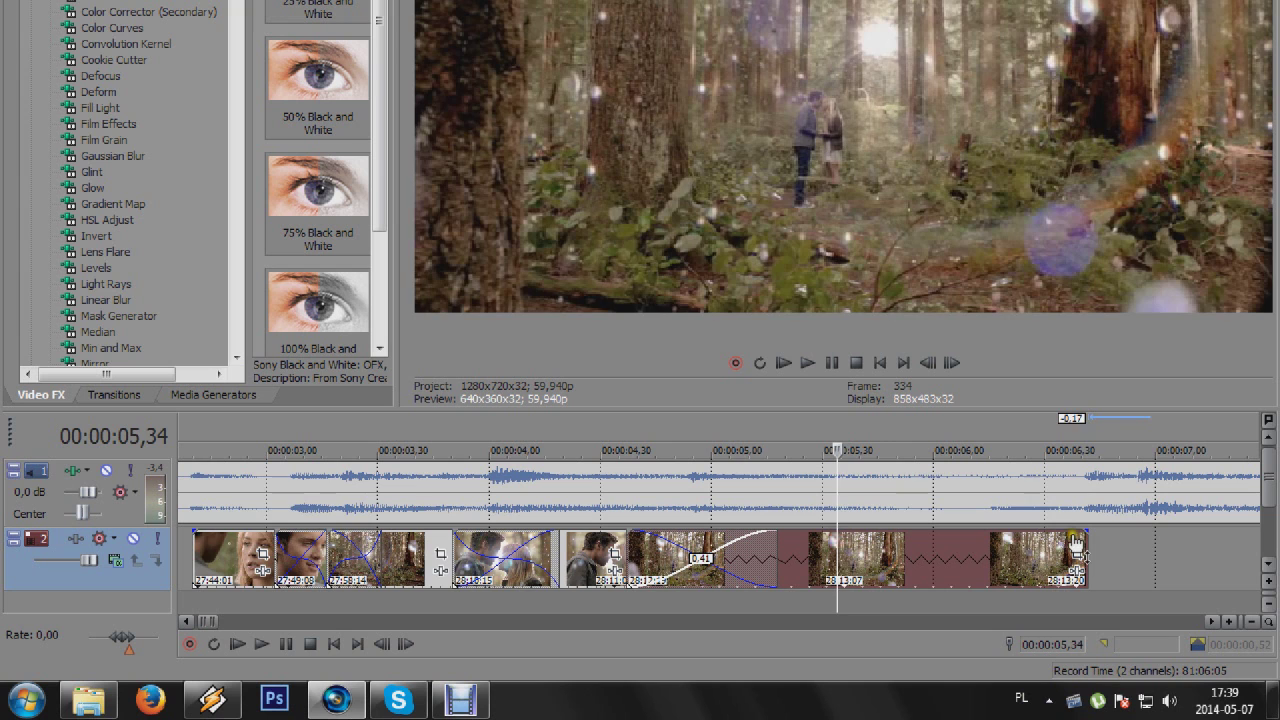
# Set the crossfade between the first and second clips to the linear in and sharp cubic out fade type.
pyautogui.scroll(-2, 576, 500)
pyautogui.click(440, 500)
pyautogui.scroll(7, 644, 565)
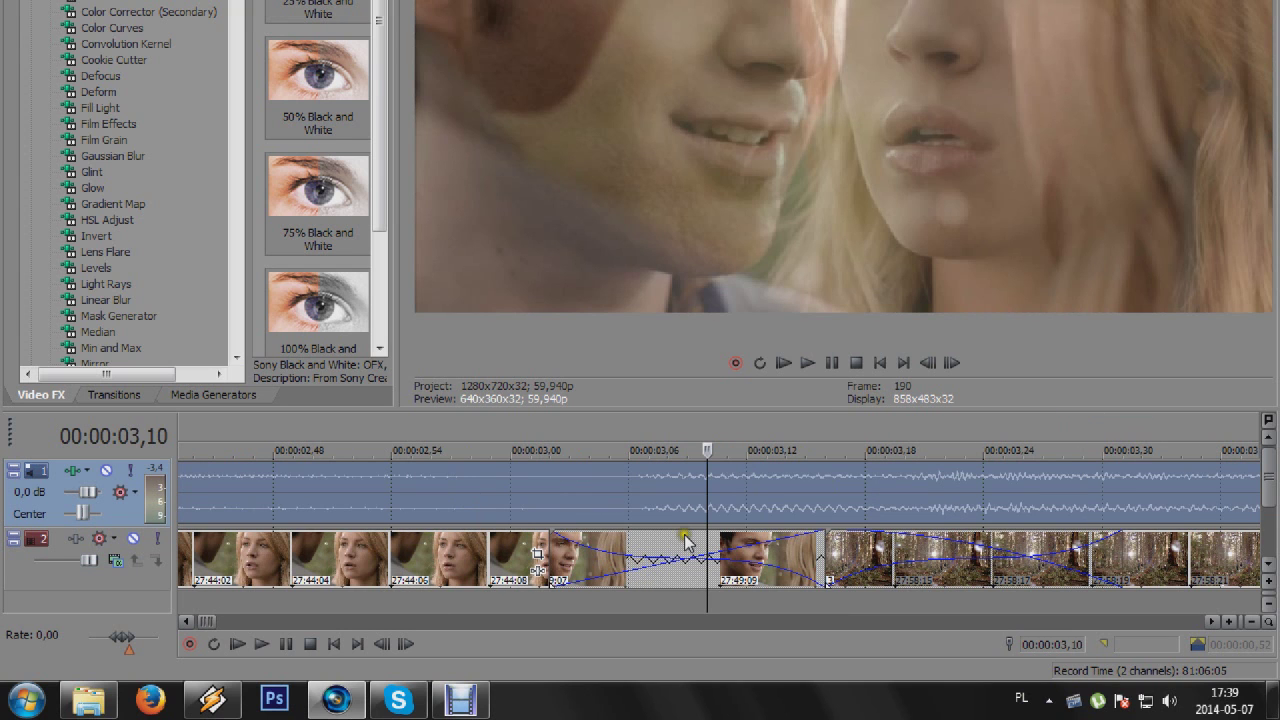
pyautogui.rightClick(686, 541)
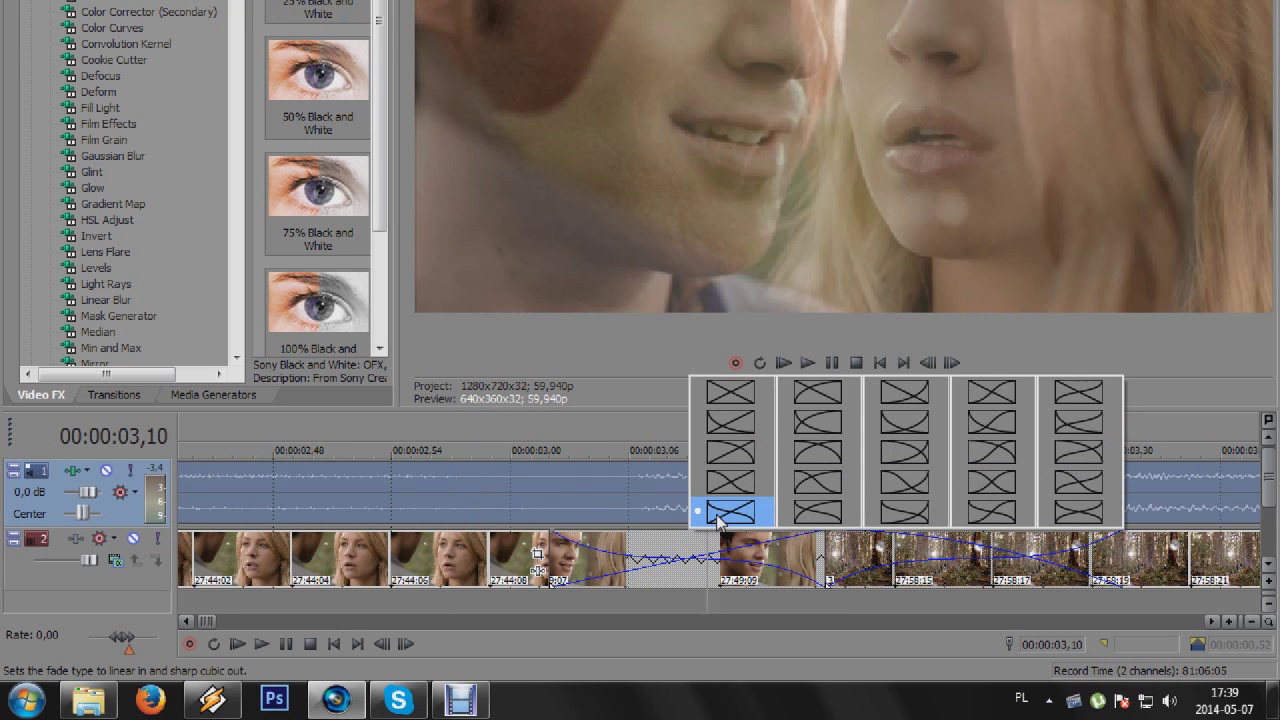
pyautogui.click(718, 514)
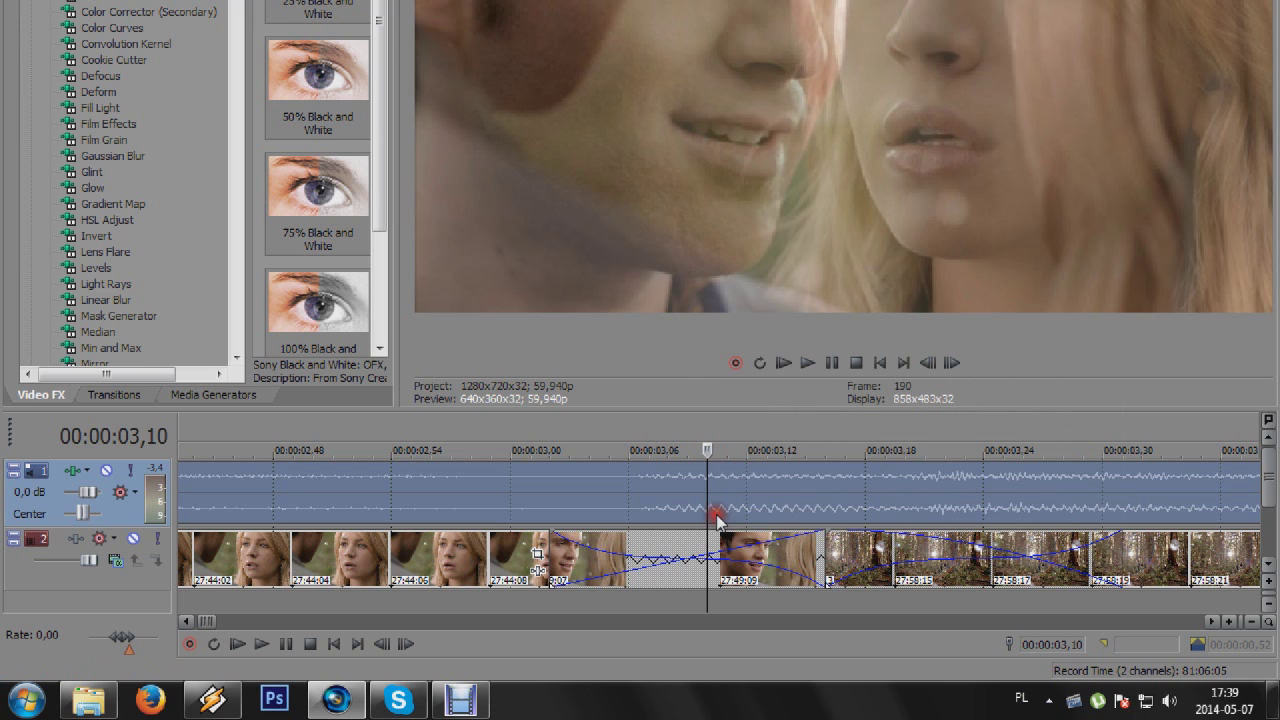
# Choose the fade curve types for the crossfades between the second and third clips and between the third and fourth clips.
pyautogui.click(1000, 518)
pyautogui.rightClick(1012, 537)
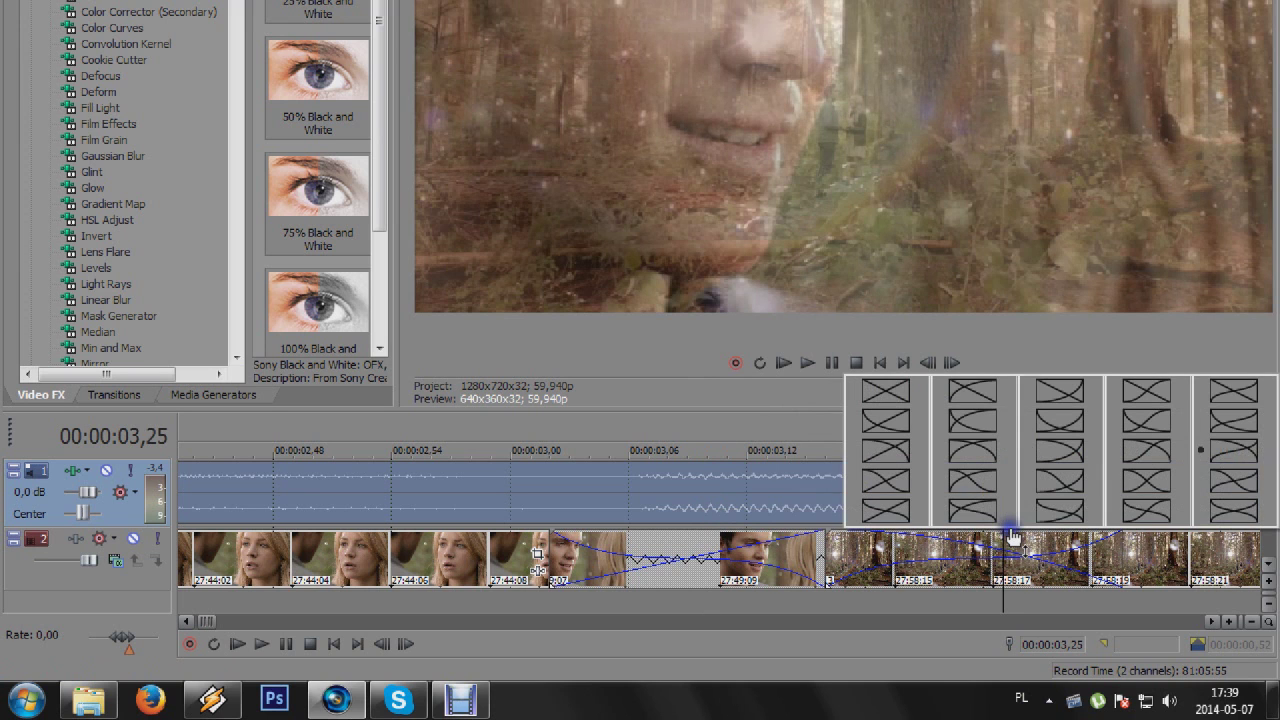
pyautogui.click(1230, 455)
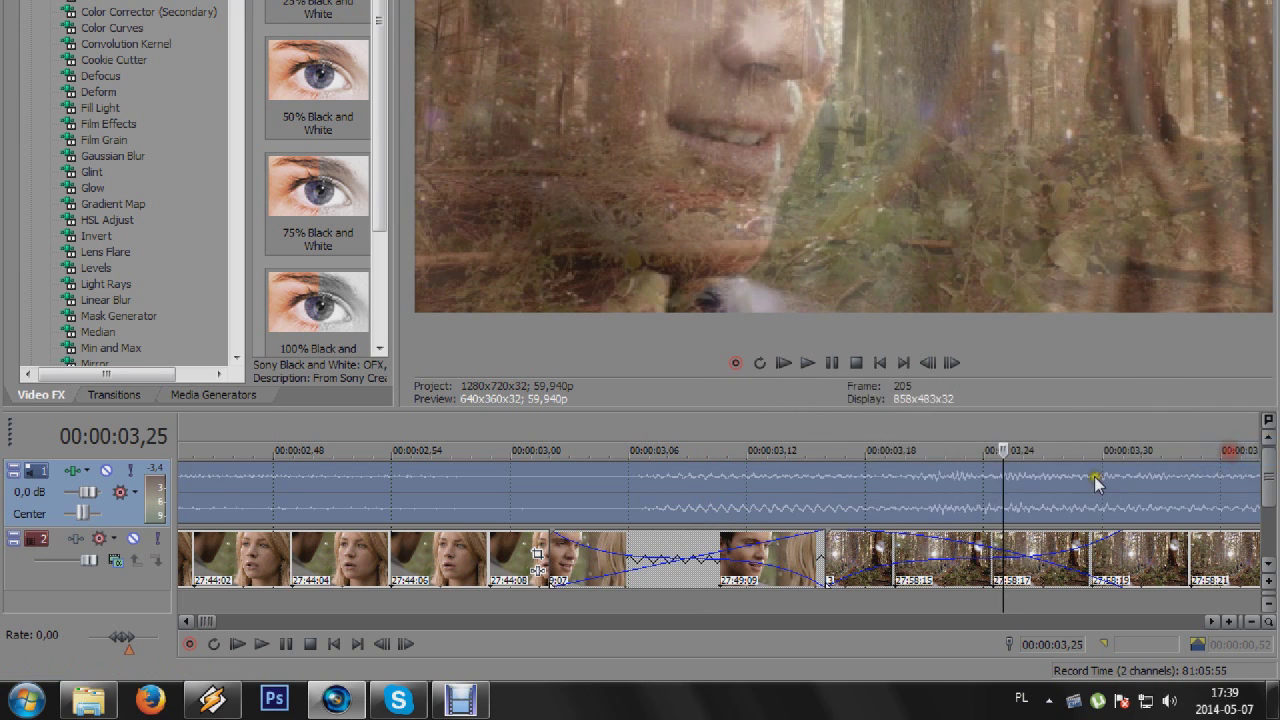
pyautogui.scroll(-3, 1090, 490)
pyautogui.click(1090, 510)
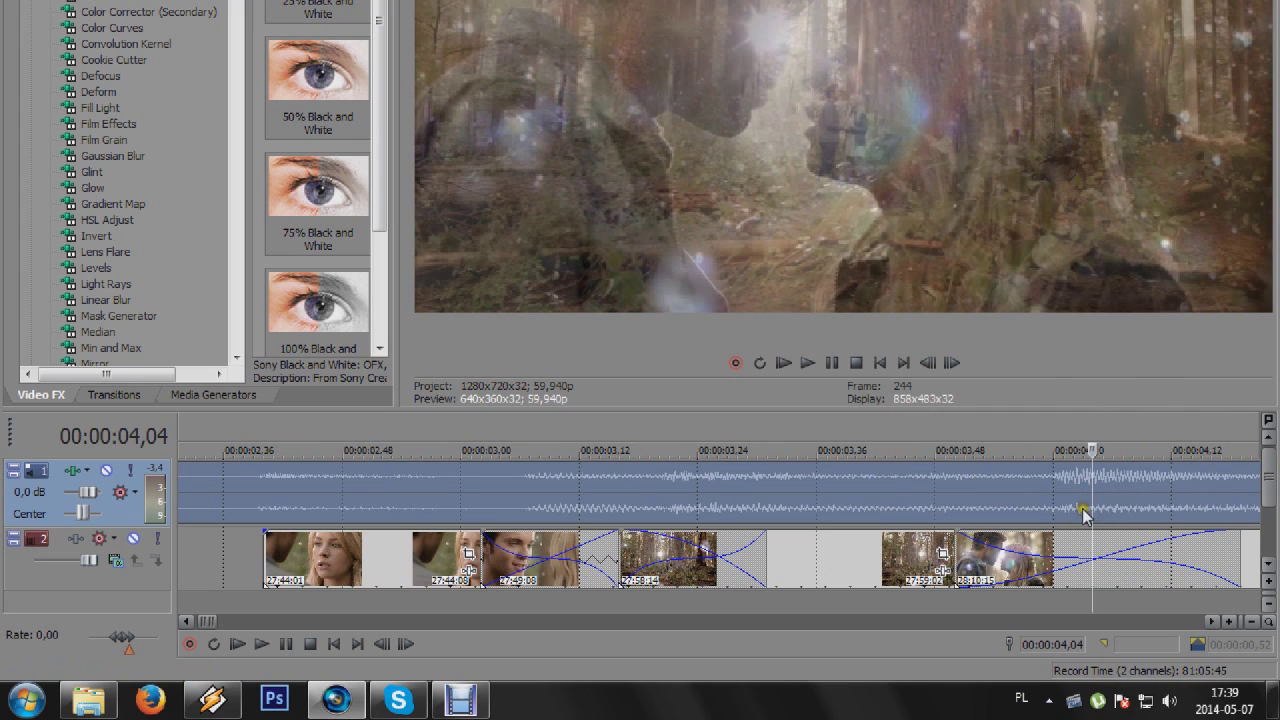
pyautogui.rightClick(1072, 540)
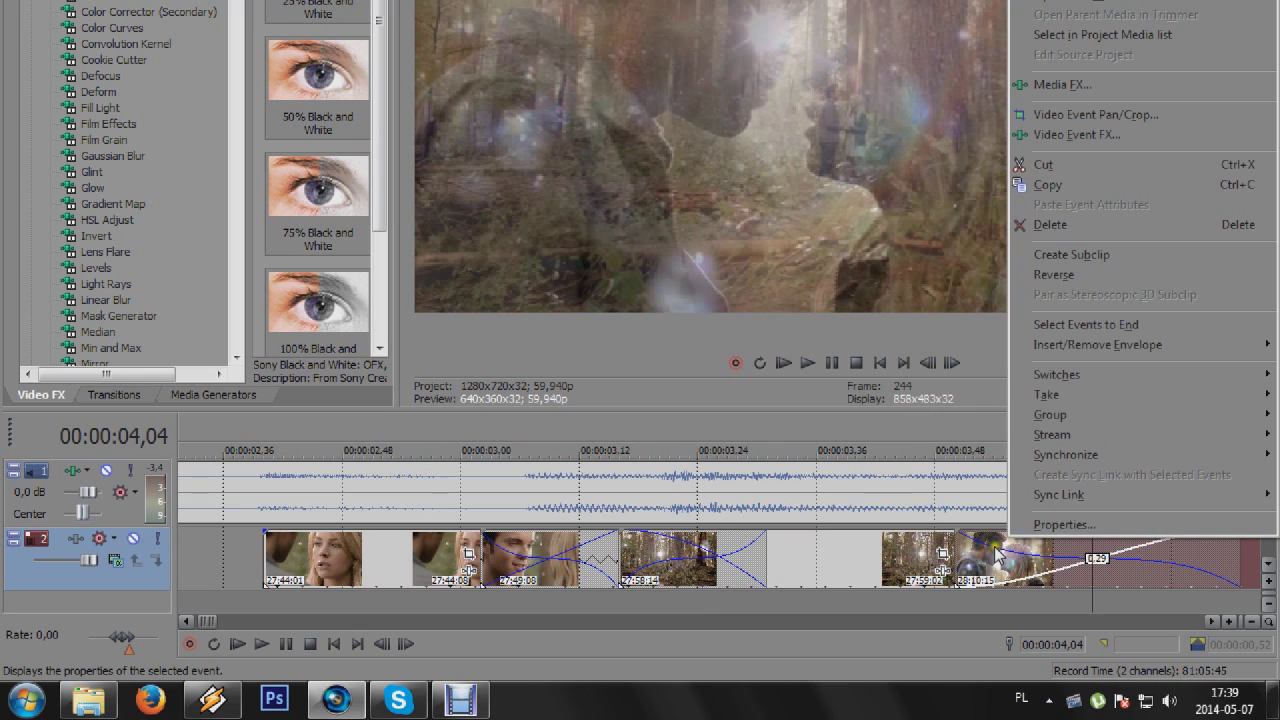
pyautogui.rightClick(997, 553)
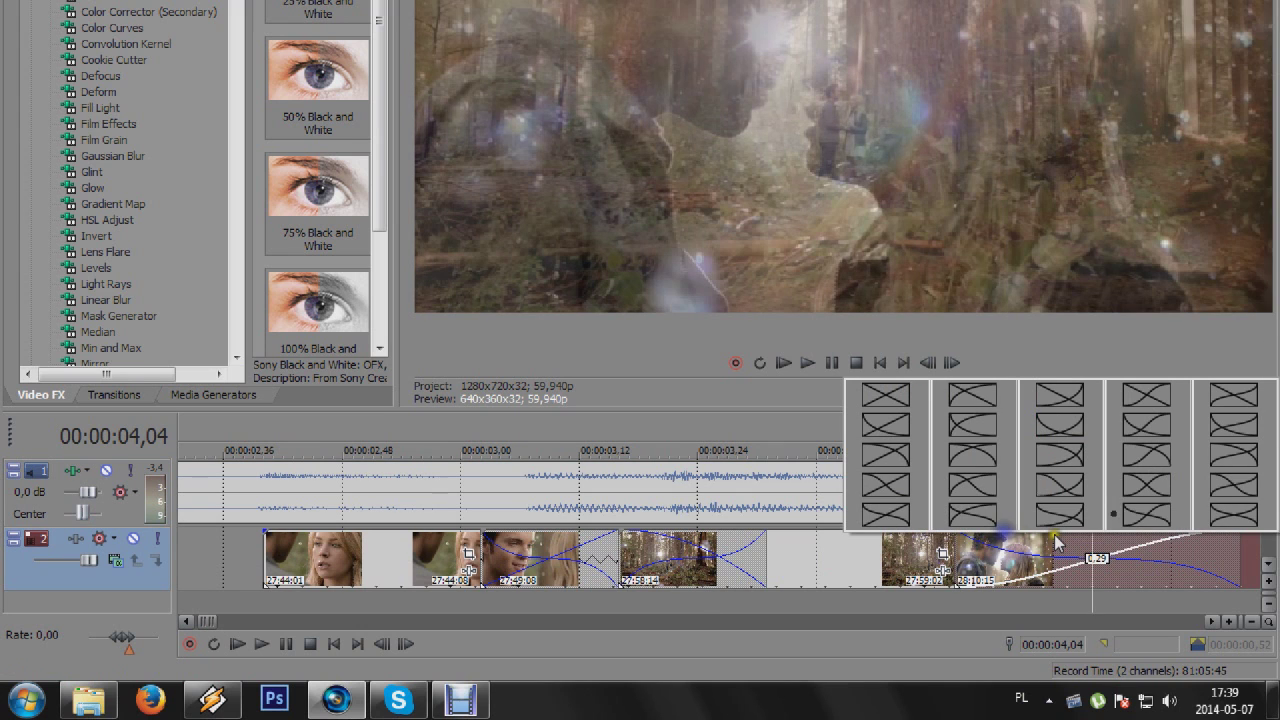
pyautogui.click(1150, 516)
# Animate the first clip's Pan/Crop with a full-frame keyframe at 00:00:00,02 and a 760,7 × 426,6 zoom on the starting keyframe.
pyautogui.click(264, 518)
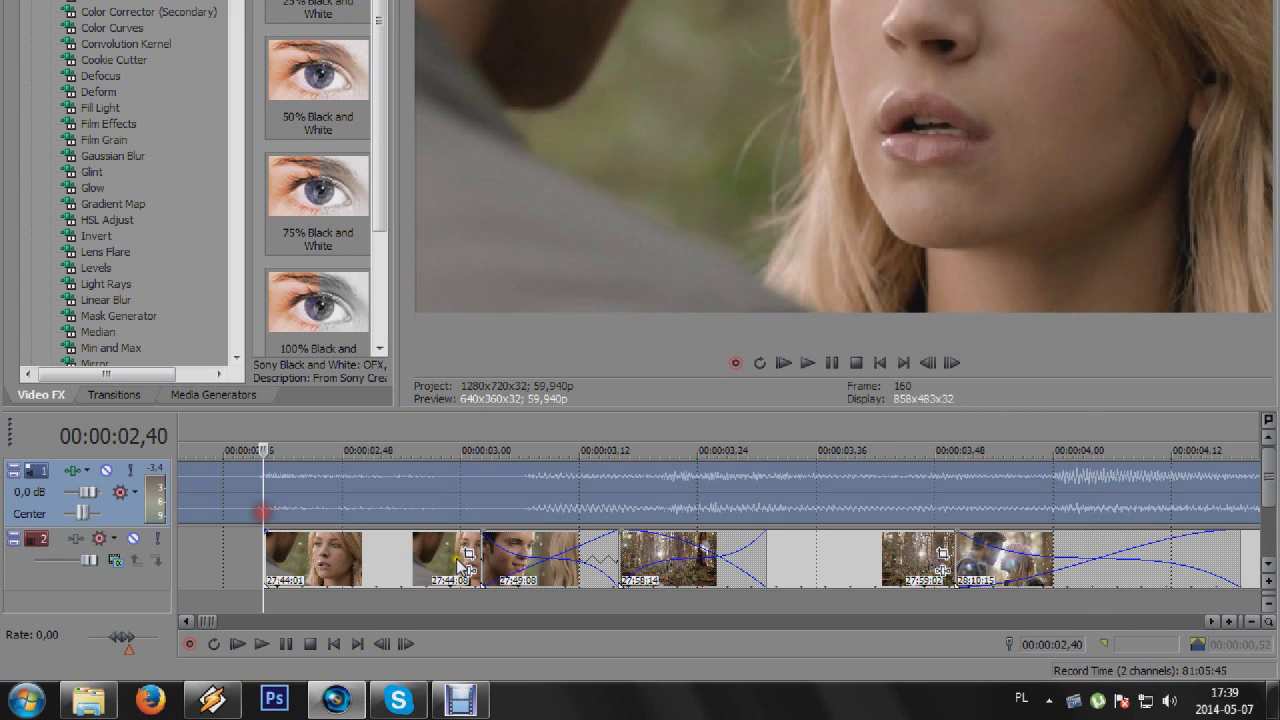
pyautogui.click(467, 555)
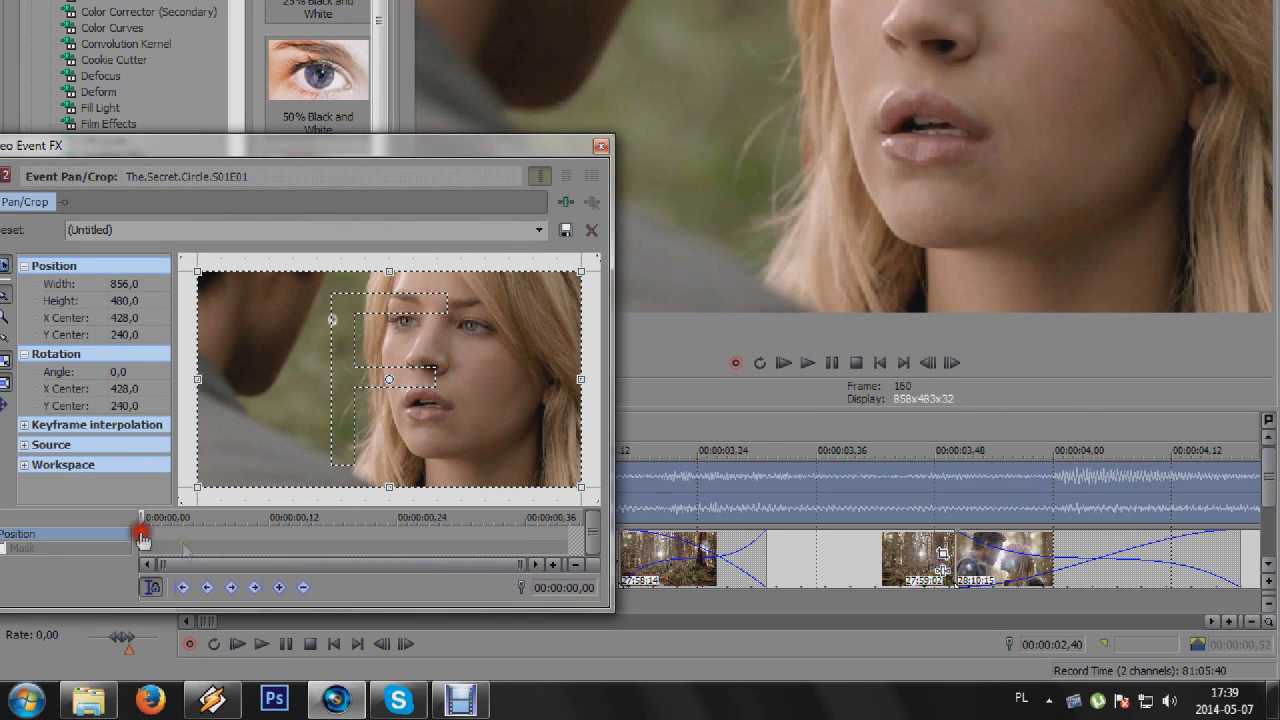
pyautogui.moveTo(166, 524); pyautogui.dragTo(174, 526)
pyautogui.click(279, 587)
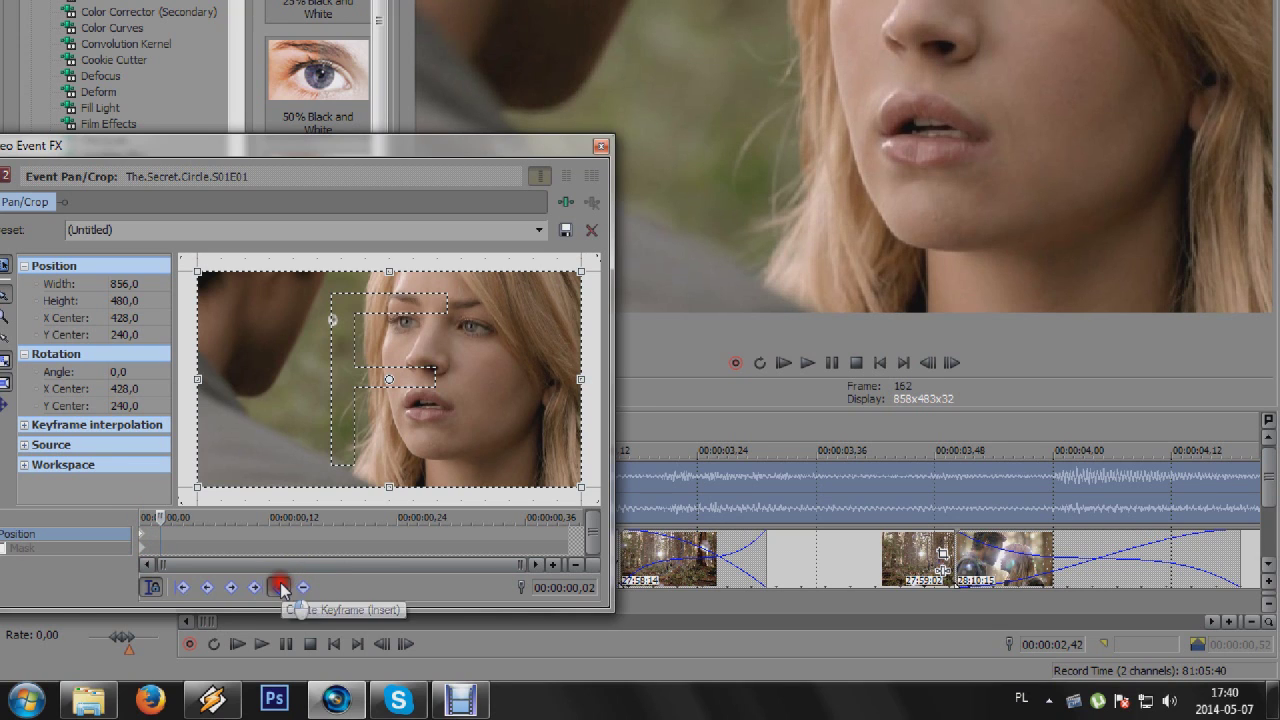
pyautogui.click(143, 540)
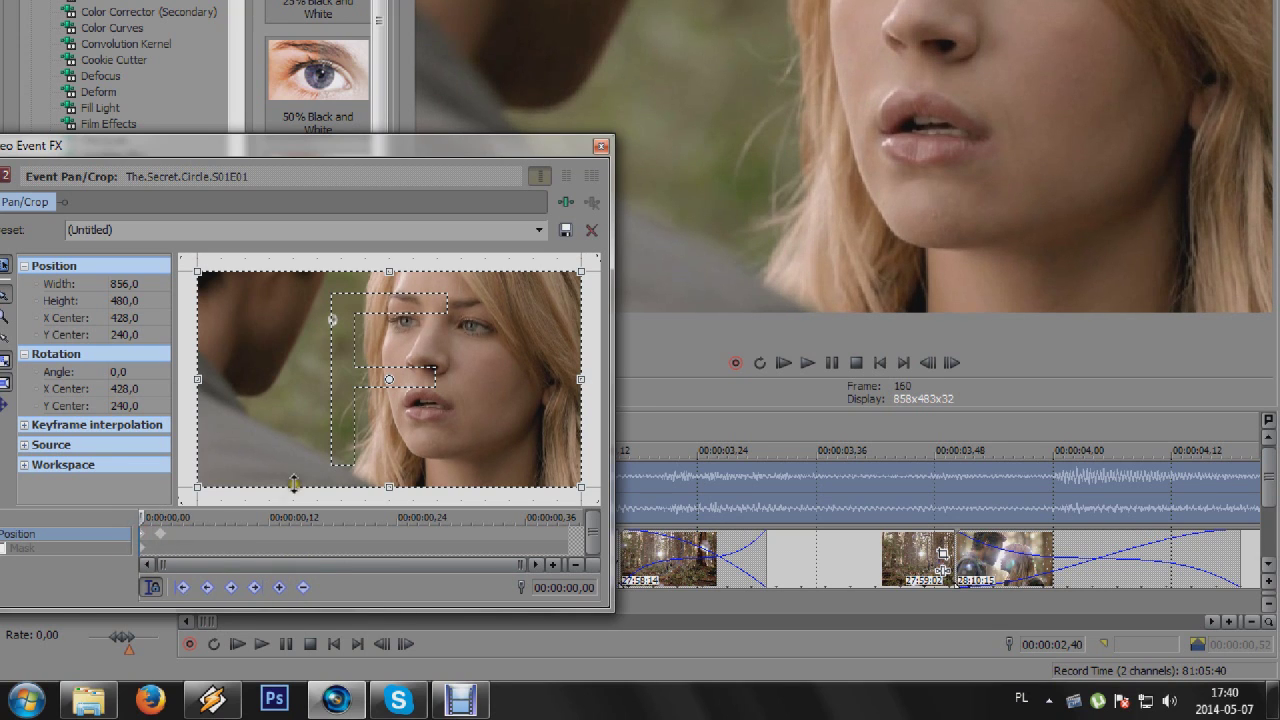
pyautogui.moveTo(293, 484); pyautogui.dragTo(295, 472)
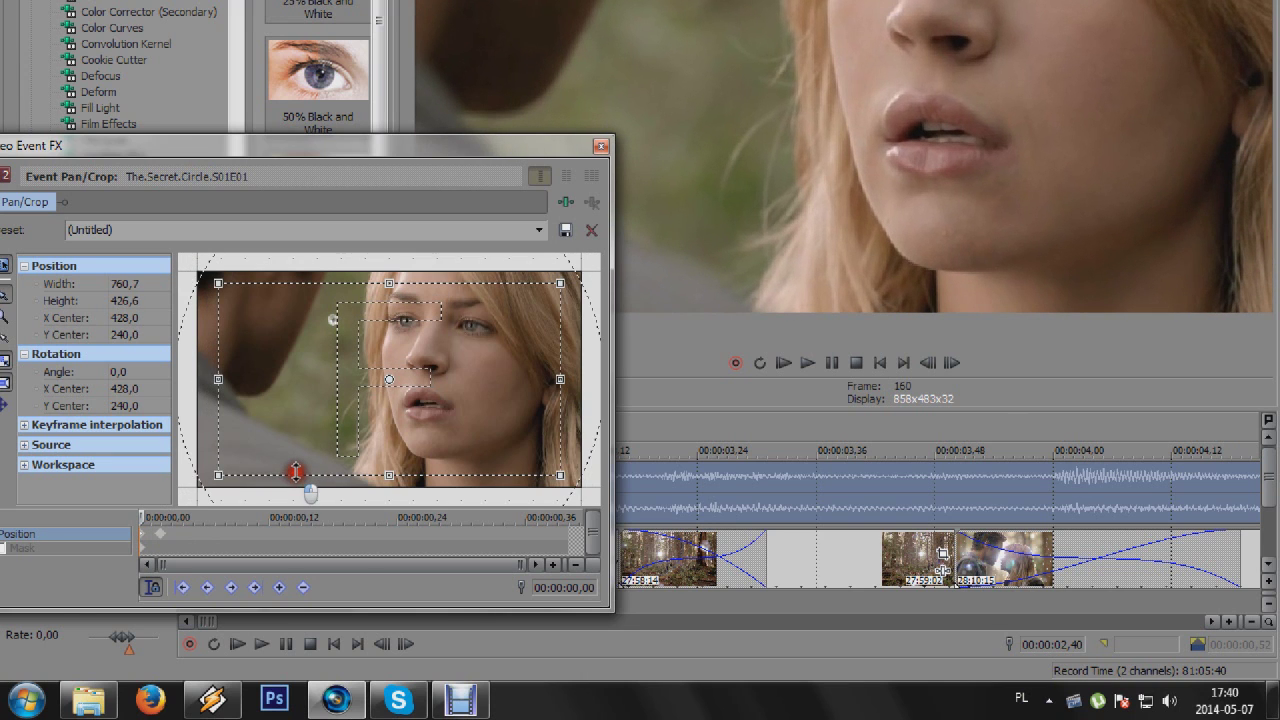
pyautogui.click(600, 146)
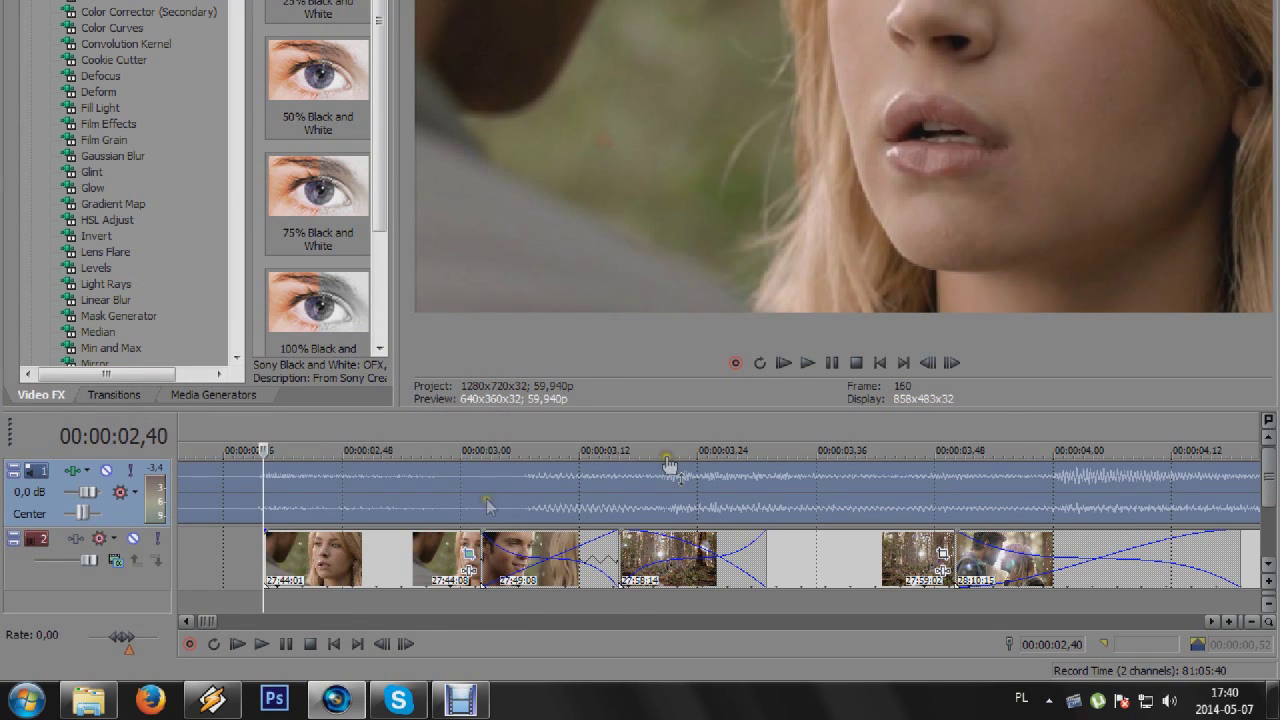
# Apply the default Black and White effect to the third clip and enable keyframing of its Blend amount.
pyautogui.click(804, 548)
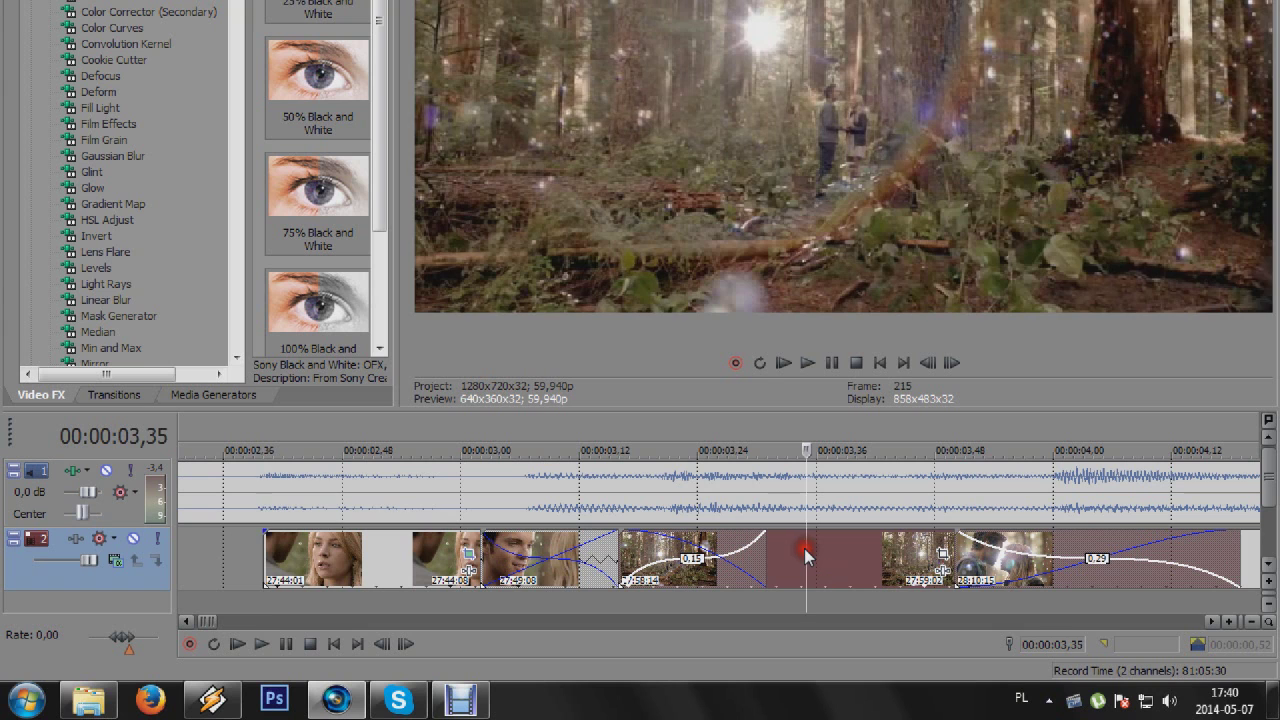
pyautogui.press('Down')
pyautogui.moveTo(466, 128); pyautogui.dragTo(716, 571)
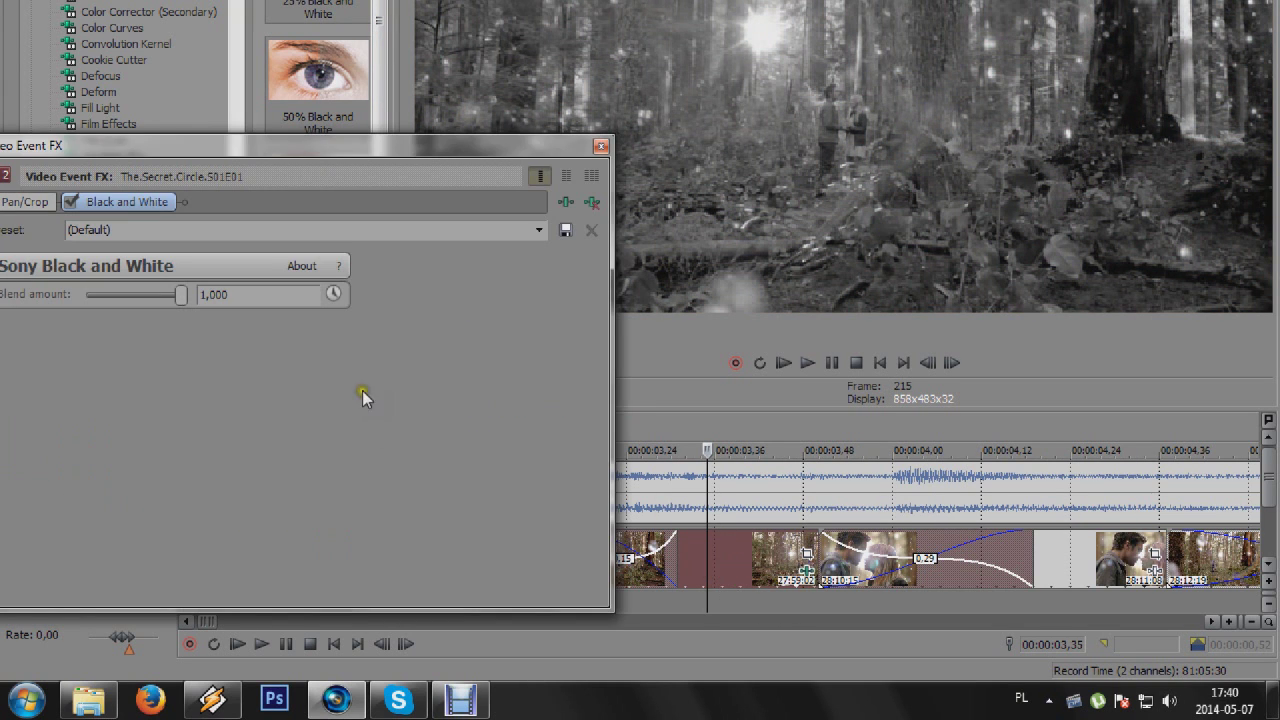
pyautogui.click(332, 294)
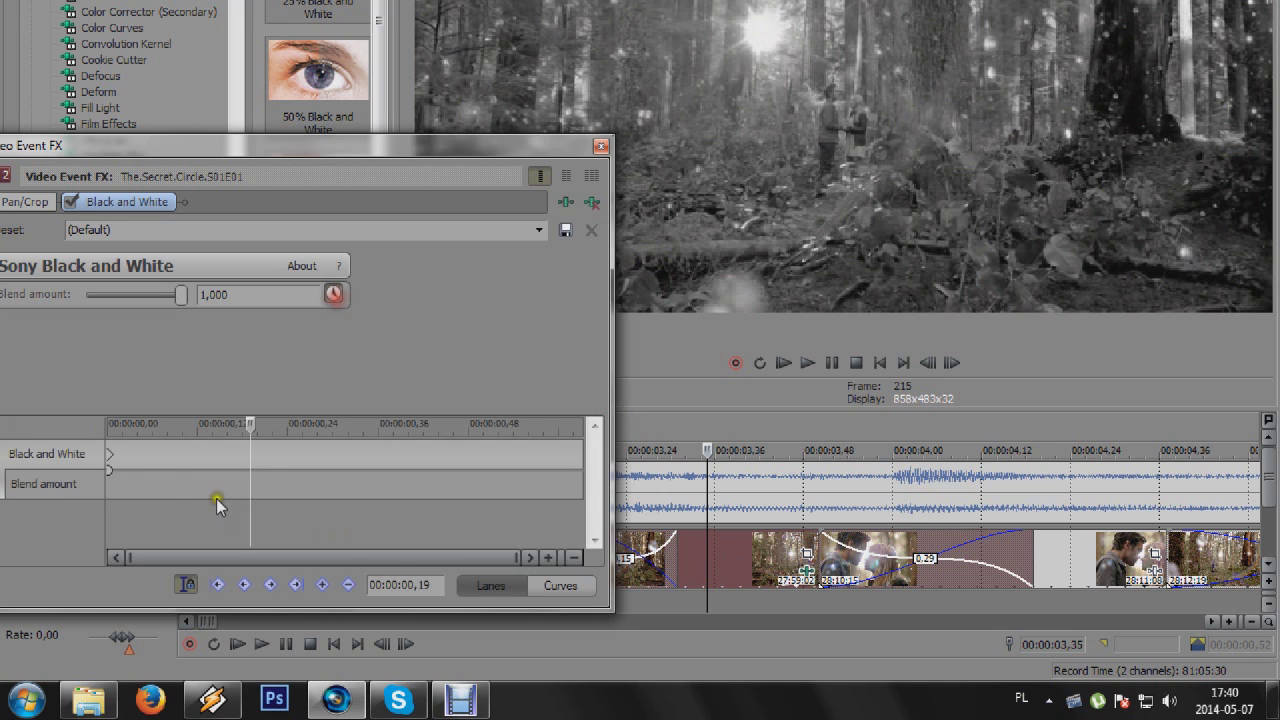
# Place the third clip's first Black and White keyframe at 00:00:00,15.
pyautogui.click(217, 452)
pyautogui.moveTo(217, 424)
pyautogui.mouseDown()
pyautogui.moveTo(273, 434)
pyautogui.moveTo(222, 424)
pyautogui.mouseUp()
pyautogui.click(254, 443)
pyautogui.moveTo(111, 453); pyautogui.dragTo(222, 456)
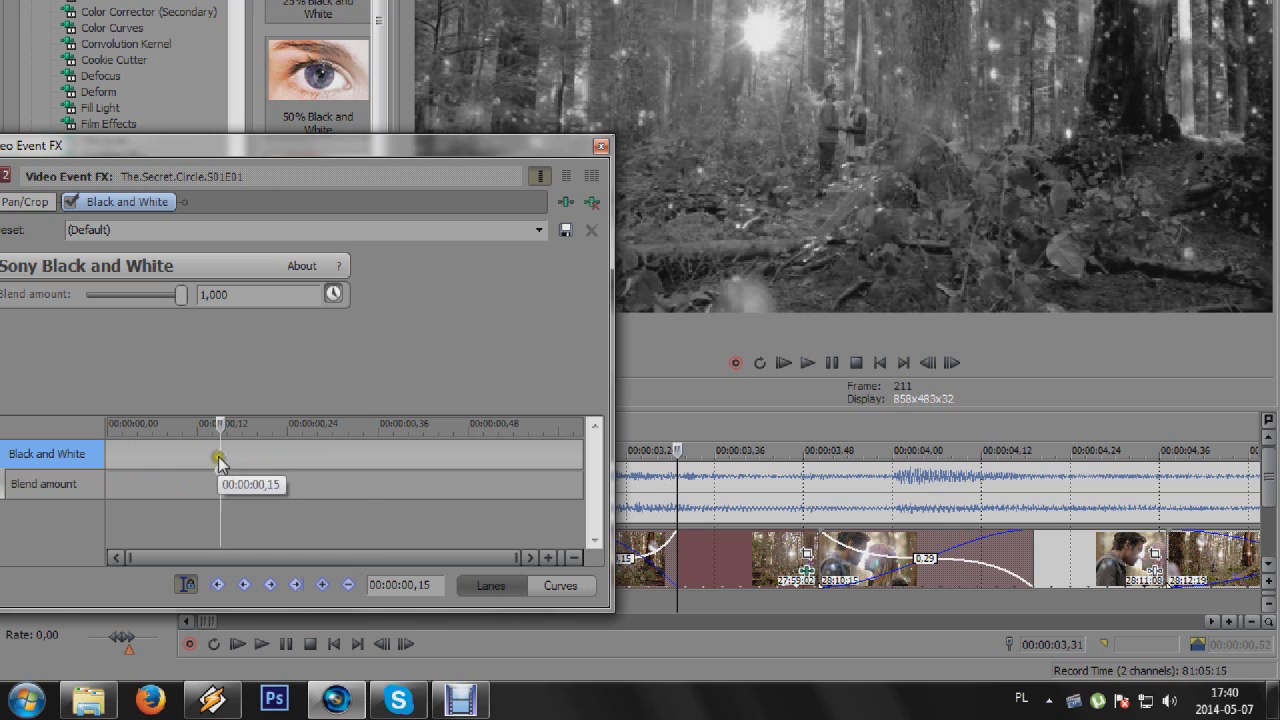
pyautogui.rightClick(221, 455)
pyautogui.click(280, 430)
# Add a second Black and White keyframe to the third clip at 00:00:00,38.
pyautogui.click(362, 455)
pyautogui.moveTo(362, 444); pyautogui.dragTo(390, 424)
pyautogui.click(390, 424)
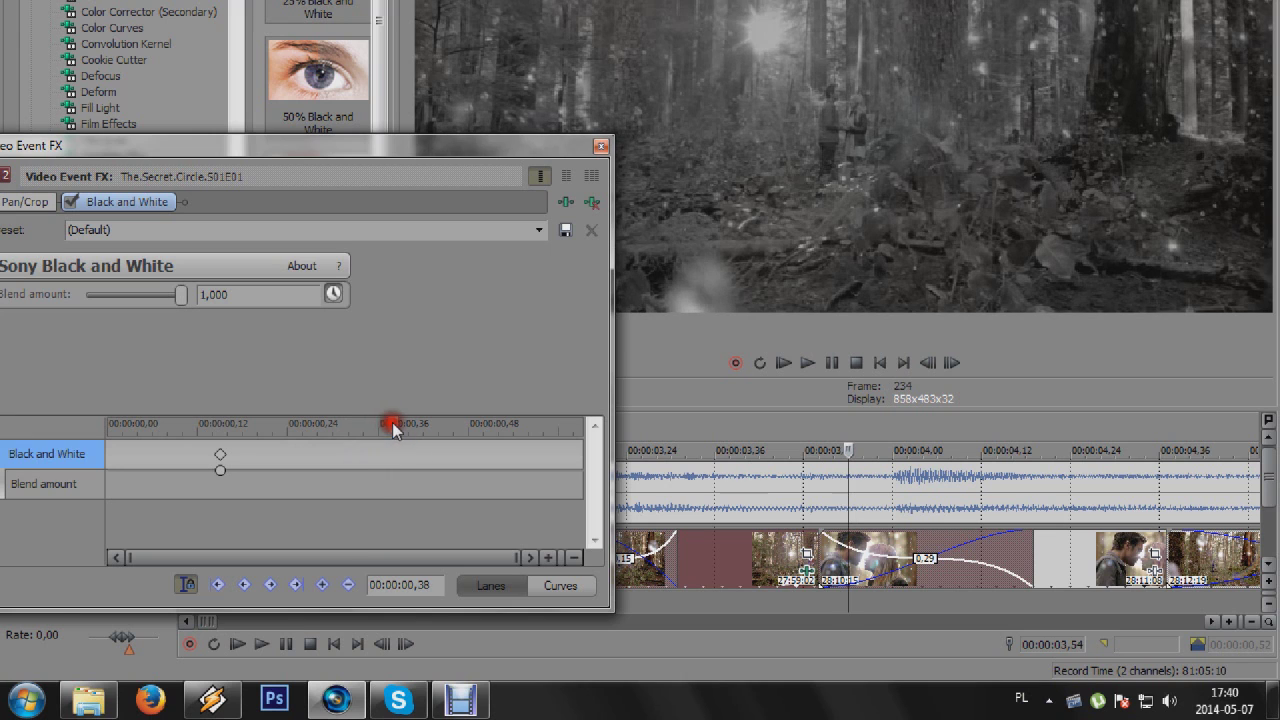
pyautogui.rightClick(393, 458)
pyautogui.click(443, 450)
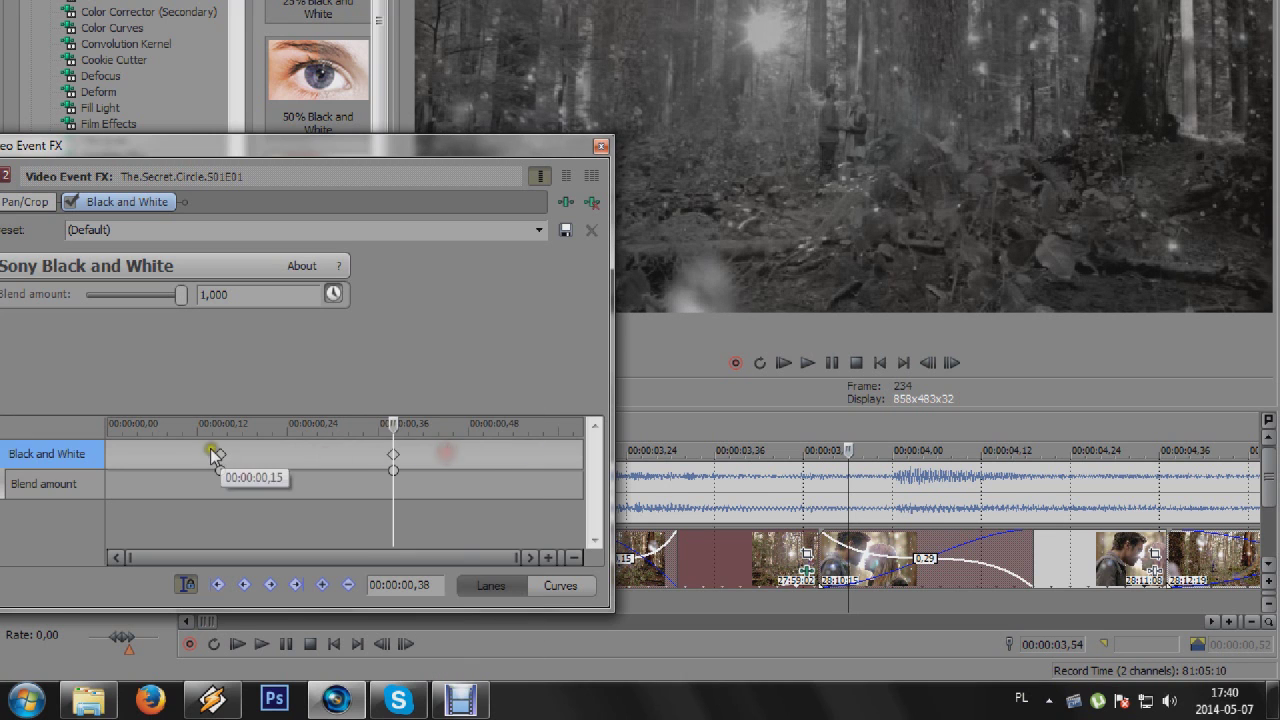
# Set the Blend amount of the keyframe at 00:00:00,15 to 0,000 and close the effect window.
pyautogui.click(220, 455)
pyautogui.moveTo(181, 294); pyautogui.dragTo(34, 294)
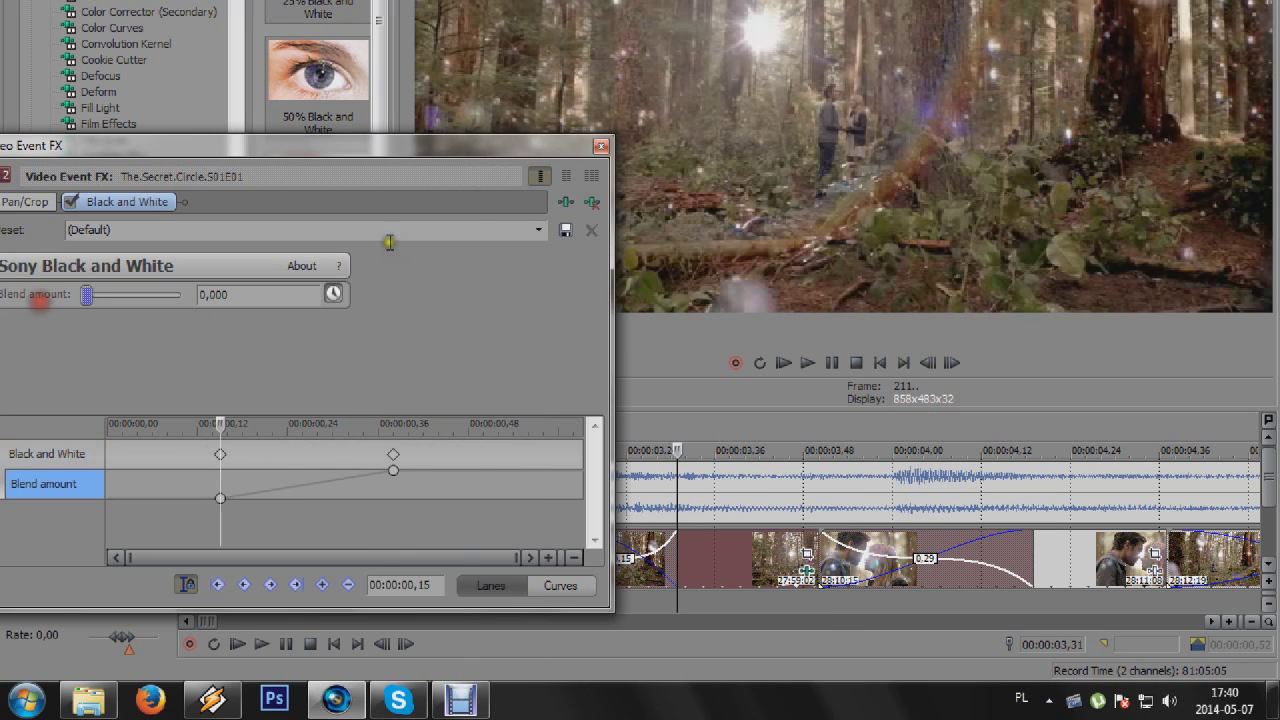
pyautogui.click(600, 146)
# Apply the TV Simulator effect with preset 2 to the third clip and review its parameters.
pyautogui.moveTo(237, 2); pyautogui.dragTo(262, 320)
pyautogui.click(119, 204)
pyautogui.moveTo(118, 204); pyautogui.dragTo(705, 555)
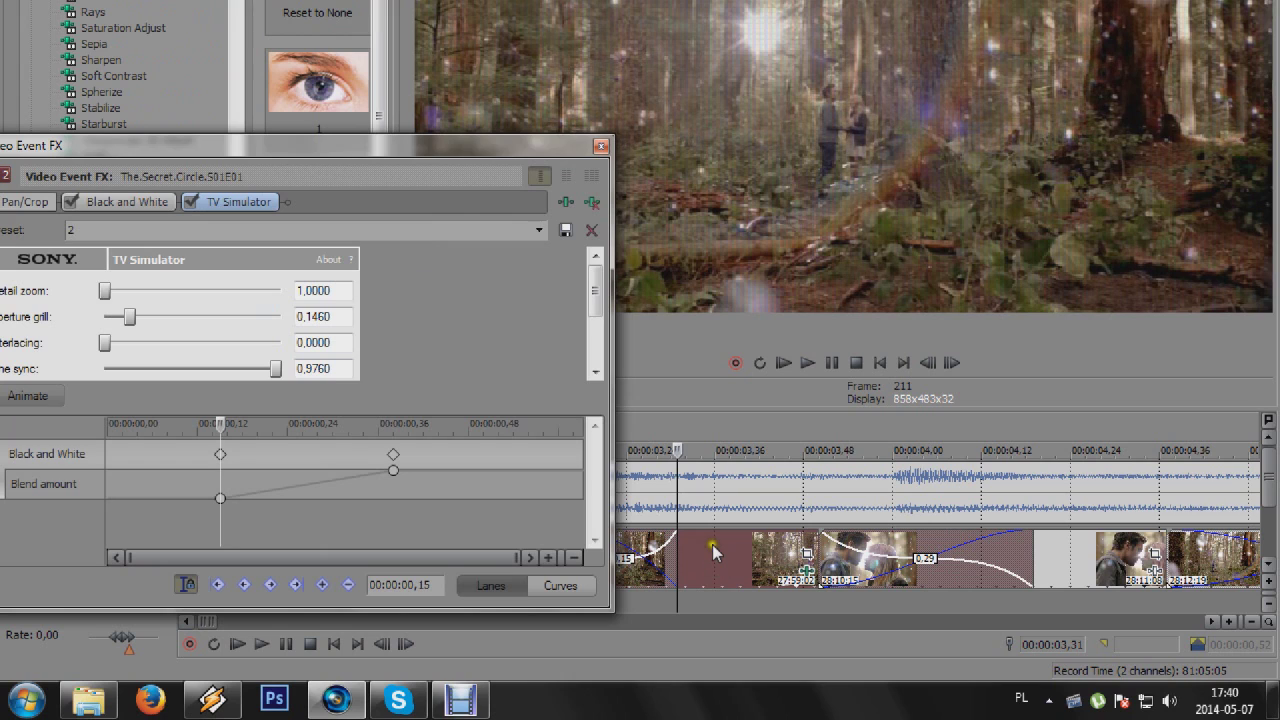
pyautogui.moveTo(425, 412); pyautogui.dragTo(423, 592)
pyautogui.click(338, 315)
pyautogui.click(336, 369)
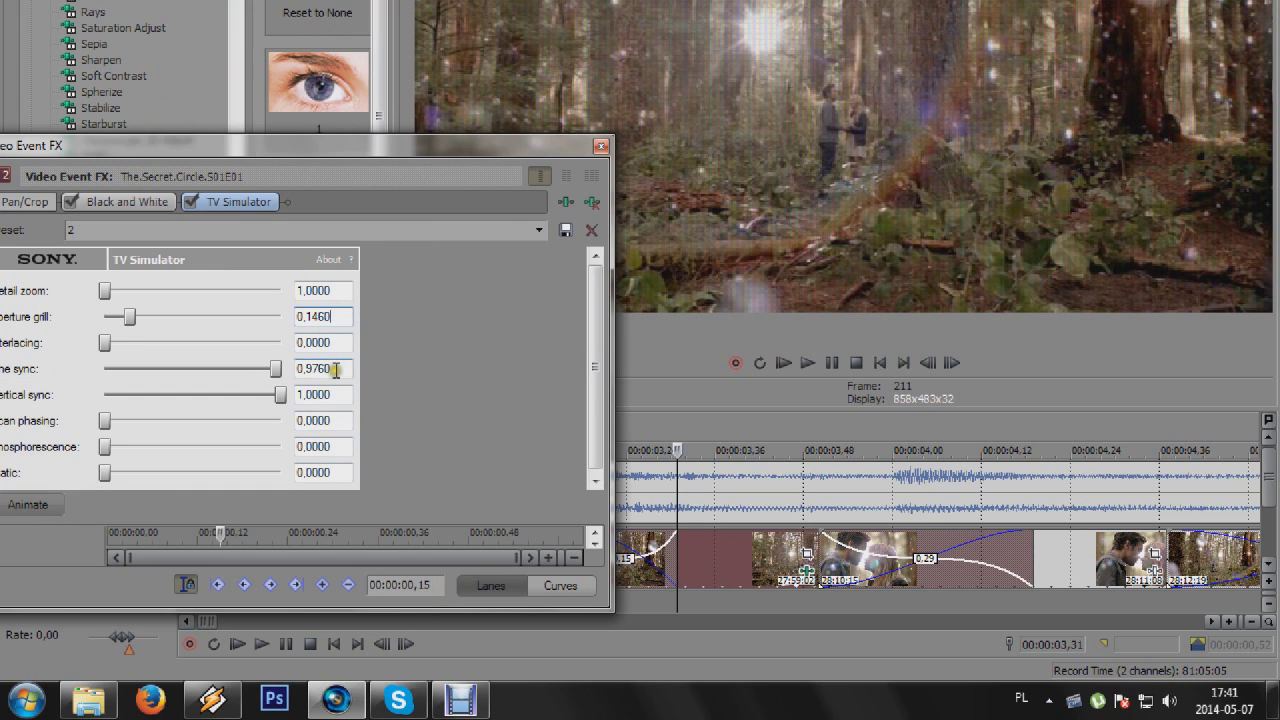
pyautogui.click(601, 147)
# Apply the default Black and White effect to the fourth clip and enable keyframing of its Blend amount.
pyautogui.click(1078, 501)
pyautogui.scroll(-2, 1058, 497)
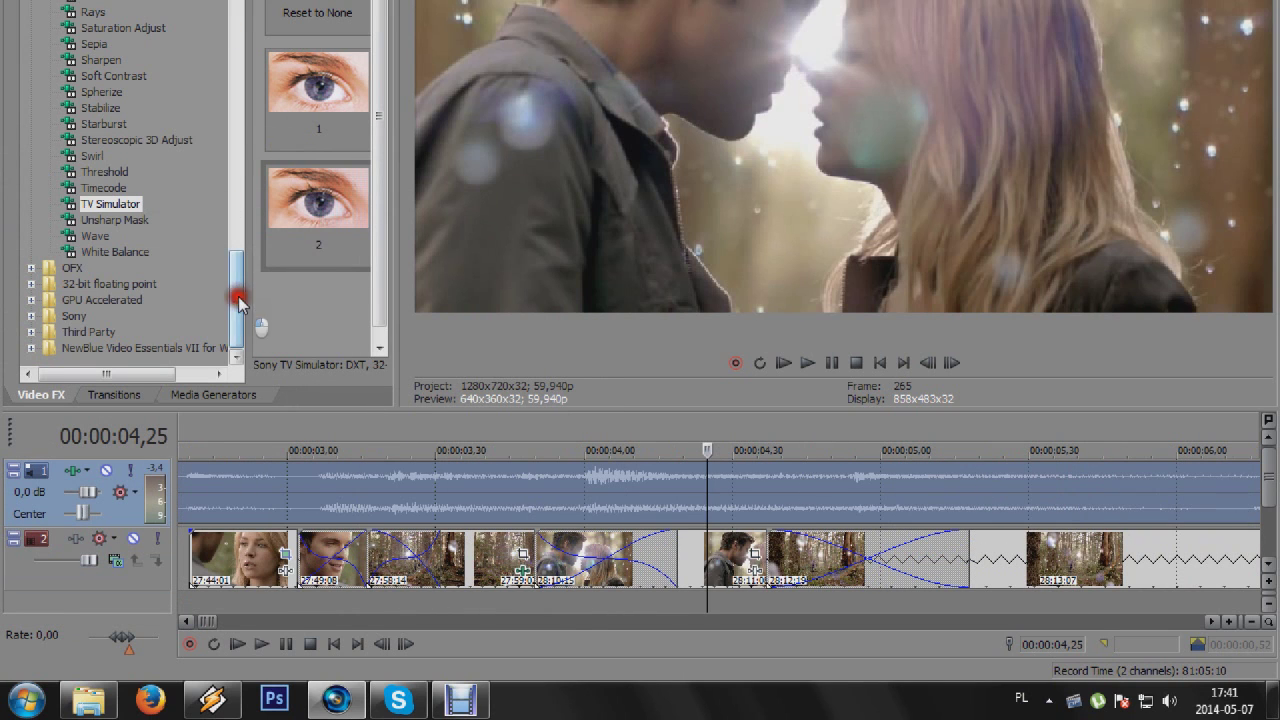
pyautogui.moveTo(239, 302); pyautogui.dragTo(239, 0)
pyautogui.moveTo(115, 0); pyautogui.dragTo(726, 560)
pyautogui.click(336, 294)
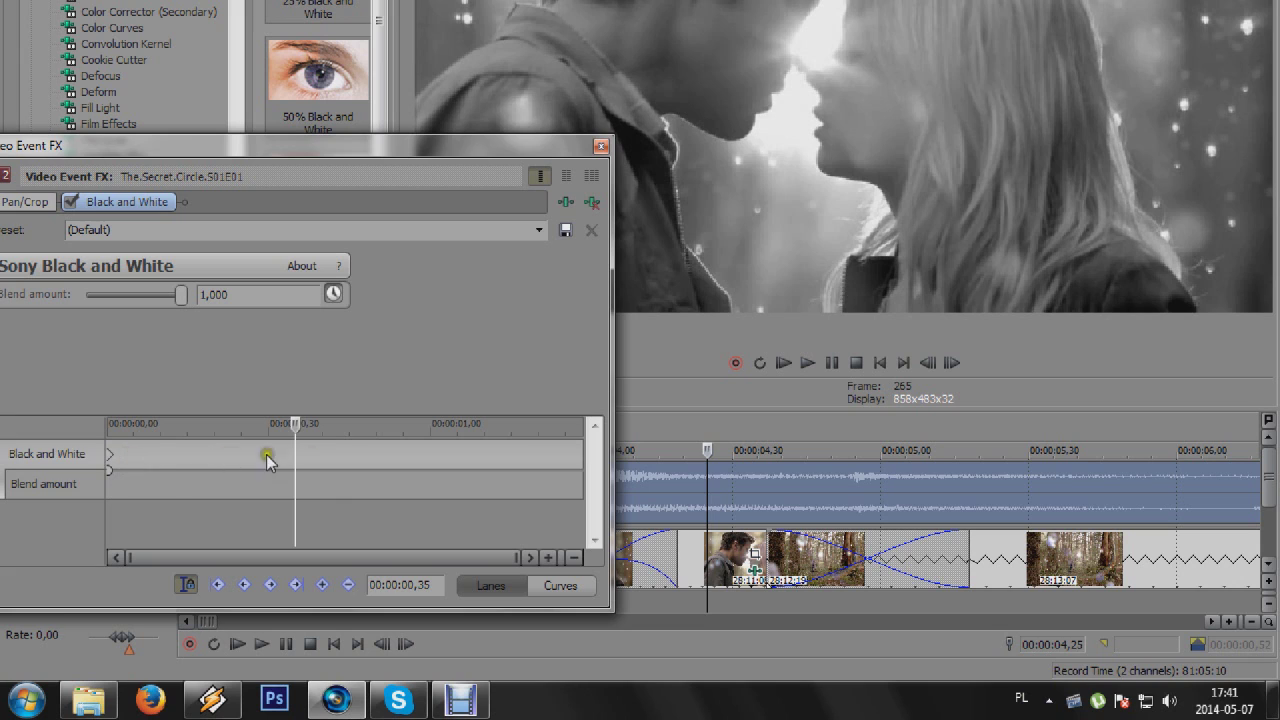
# Place two Black and White keyframes on the fourth clip, at about 00:00:00,54 and at 00:00:01,10.
pyautogui.click(329, 451)
pyautogui.click(363, 447)
pyautogui.click(407, 448)
pyautogui.moveTo(405, 424); pyautogui.dragTo(400, 423)
pyautogui.moveTo(98, 458); pyautogui.dragTo(400, 479)
pyautogui.click(492, 462)
pyautogui.moveTo(495, 425)
pyautogui.mouseDown()
pyautogui.moveTo(508, 425)
pyautogui.moveTo(484, 422)
pyautogui.mouseUp()
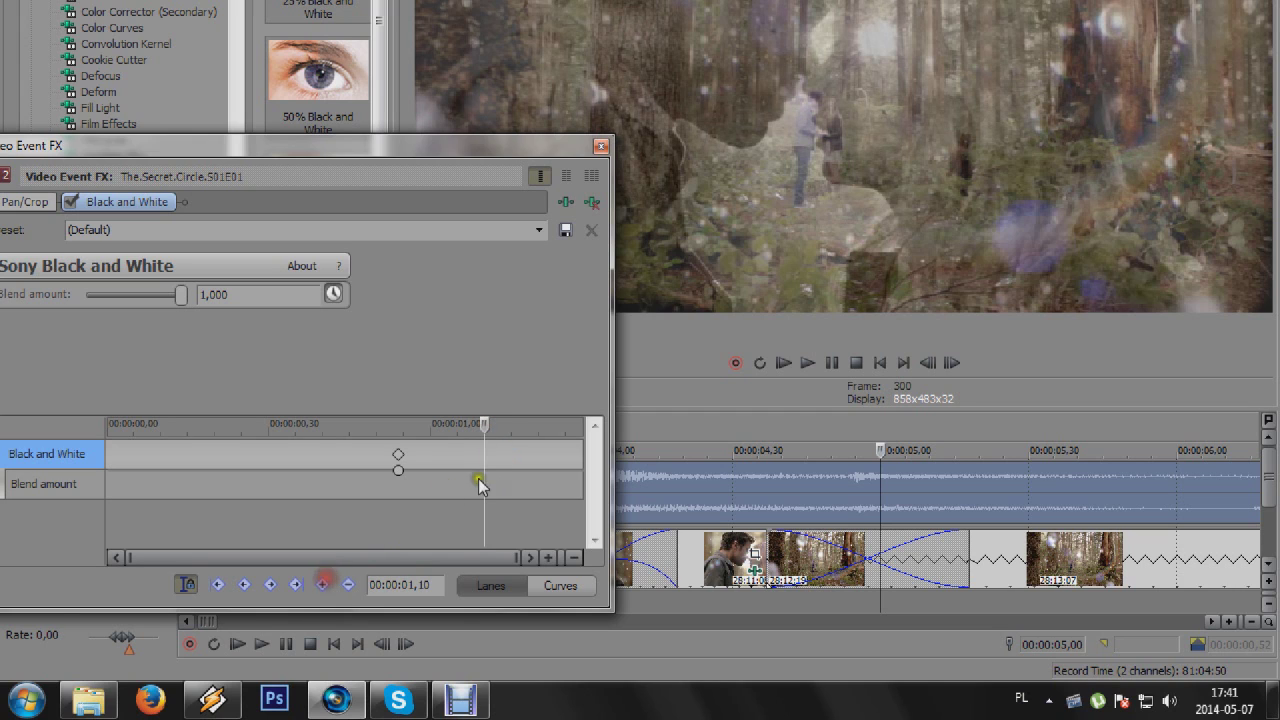
pyautogui.rightClick(484, 456)
pyautogui.click(563, 434)
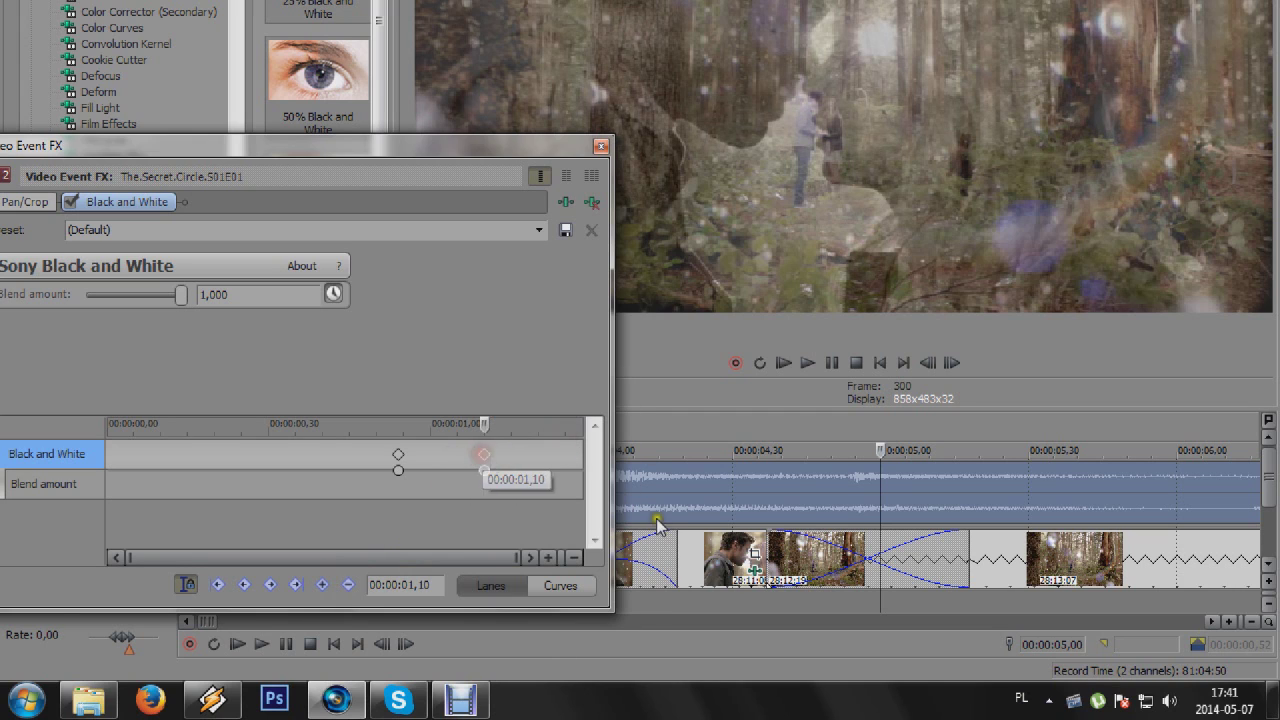
# Move the fourth clip's first Black and White keyframe to 00:00:00,50, set its Blend amount to 0 and close the effect window.
pyautogui.click(776, 498)
pyautogui.moveTo(776, 449)
pyautogui.mouseDown()
pyautogui.moveTo(816, 437)
pyautogui.moveTo(783, 433)
pyautogui.mouseUp()
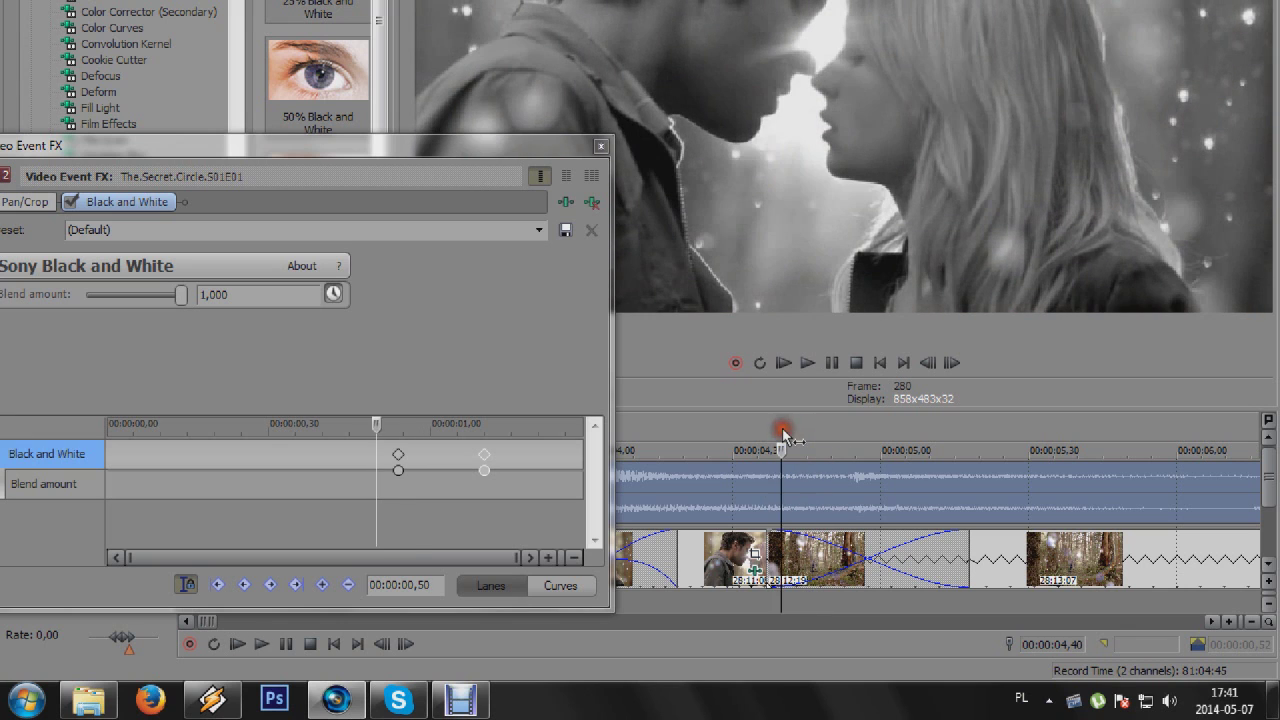
pyautogui.moveTo(398, 454); pyautogui.dragTo(376, 455)
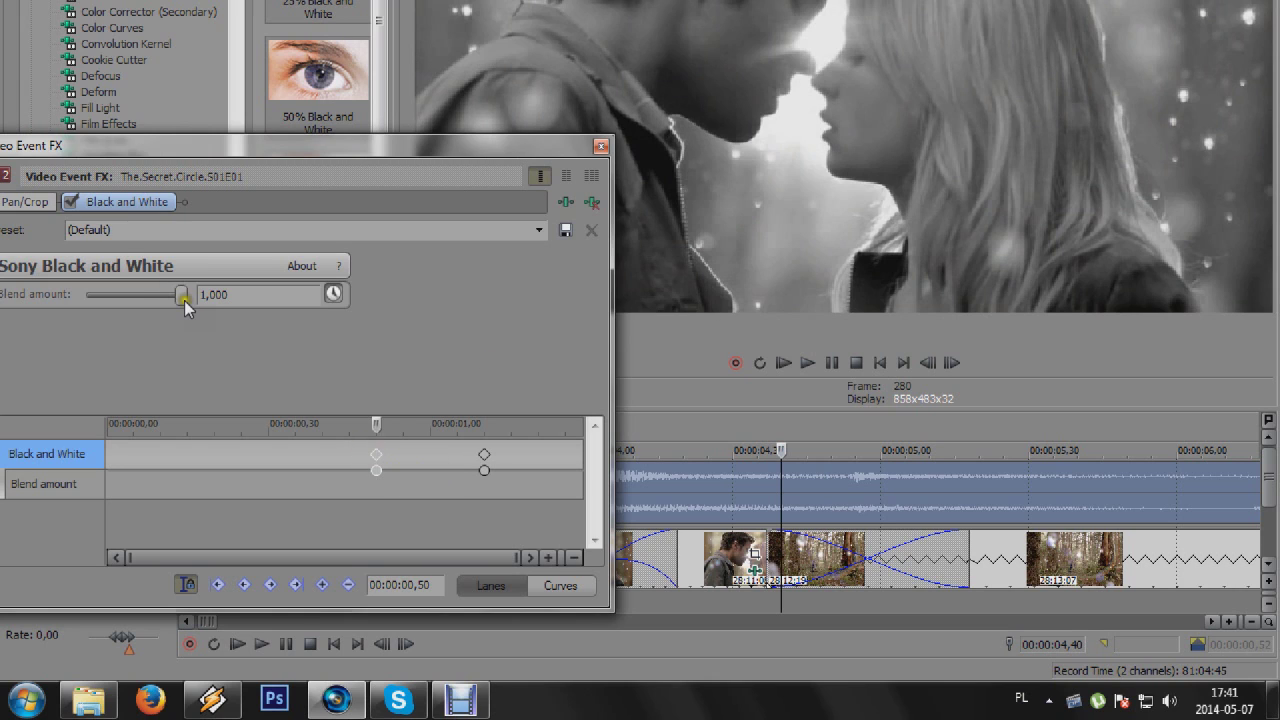
pyautogui.moveTo(182, 300); pyautogui.dragTo(56, 298)
pyautogui.click(600, 146)
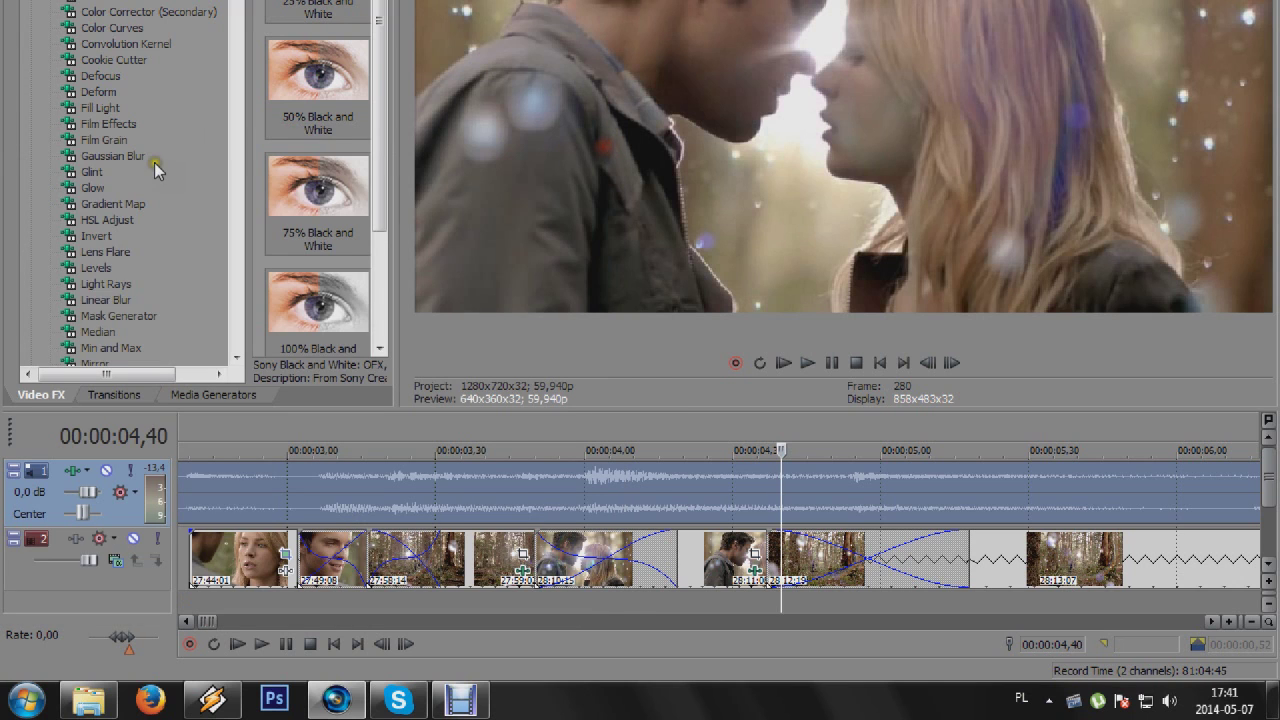
# Apply the Glow effect with preset A to the fourth clip.
pyautogui.click(92, 187)
pyautogui.click(286, 190)
pyautogui.scroll(-5, 286, 190)
pyautogui.moveTo(305, 262); pyautogui.dragTo(714, 538)
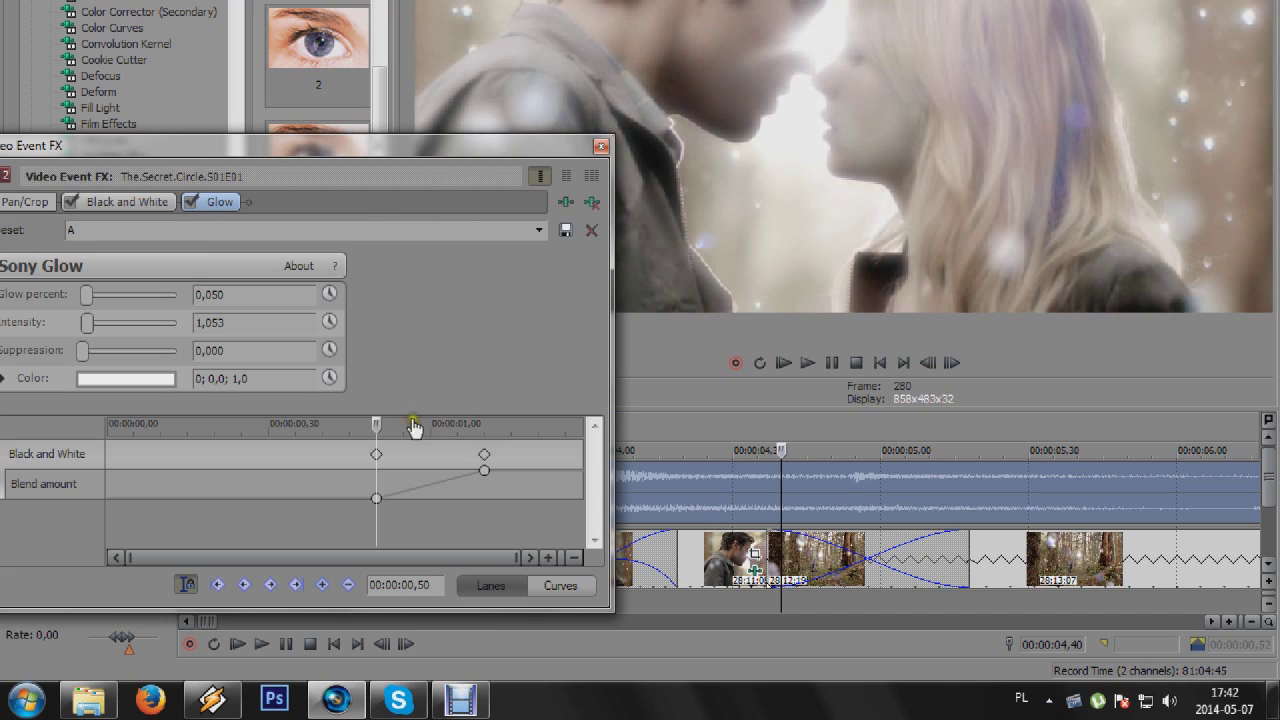
# Enable keyframing for the Glow effect's Color, Suppression, Intensity and Glow percent.
pyautogui.click(330, 378)
pyautogui.click(330, 350)
pyautogui.click(330, 322)
pyautogui.click(330, 294)
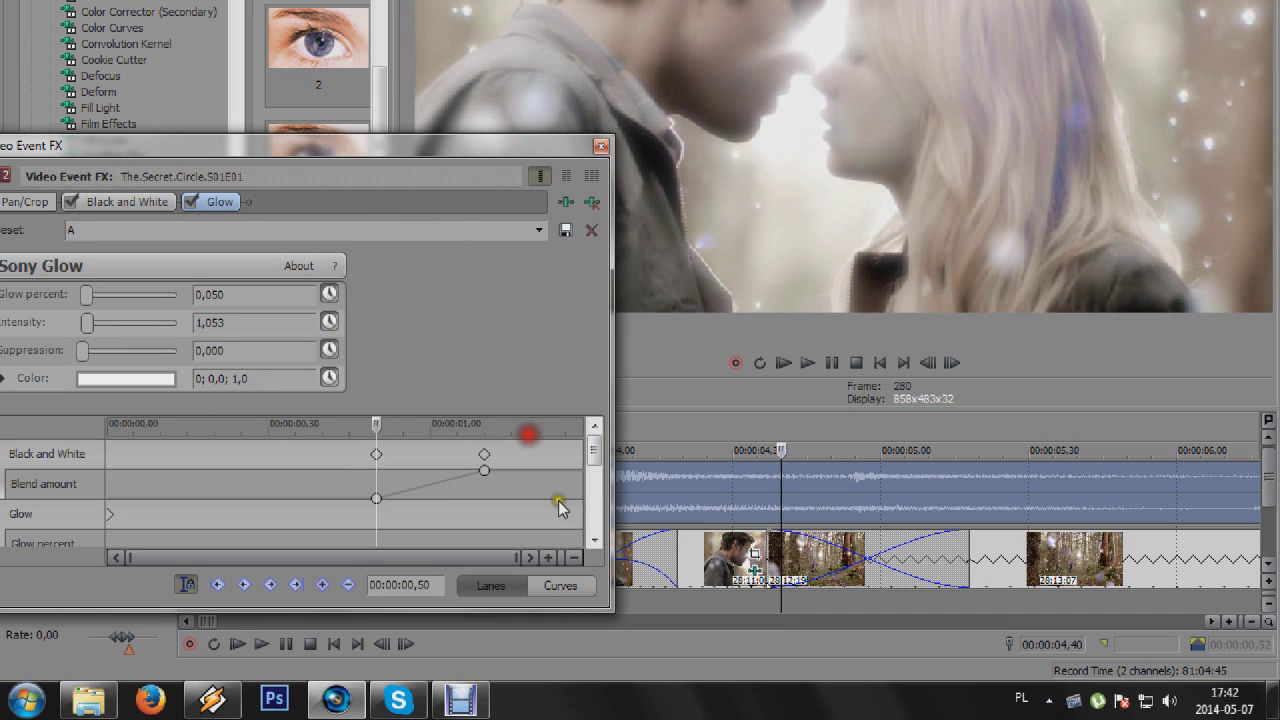
# Place the fourth clip's first Glow keyframe at about 00:00:00,37.
pyautogui.click(595, 541)
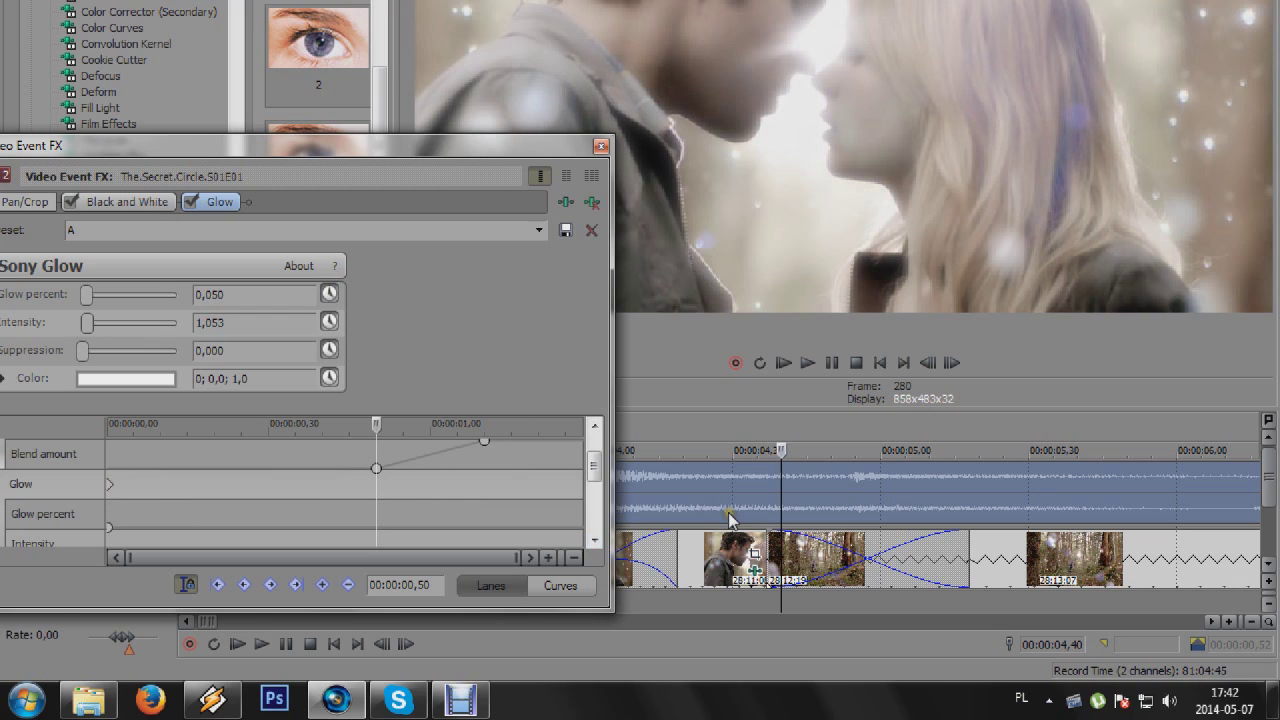
pyautogui.click(698, 499)
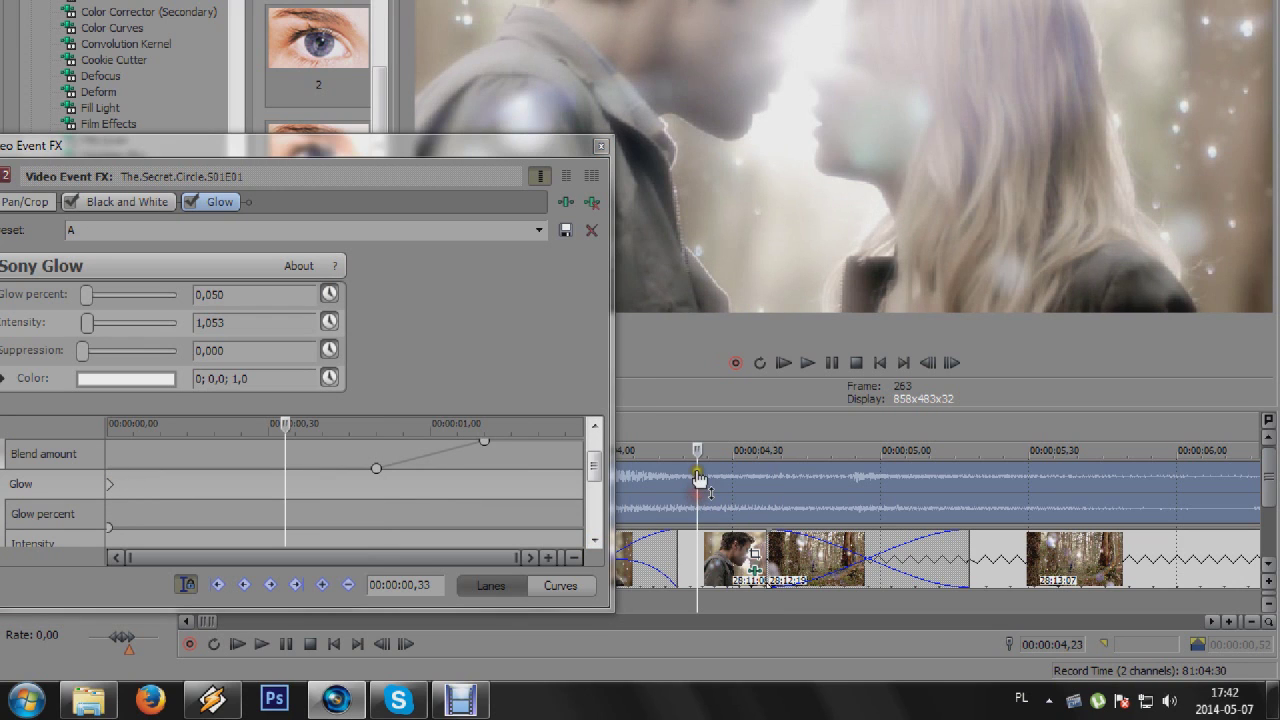
pyautogui.moveTo(285, 428); pyautogui.dragTo(306, 424)
pyautogui.moveTo(108, 486); pyautogui.dragTo(306, 490)
pyautogui.rightClick(306, 485)
pyautogui.click(369, 428)
pyautogui.click(446, 486)
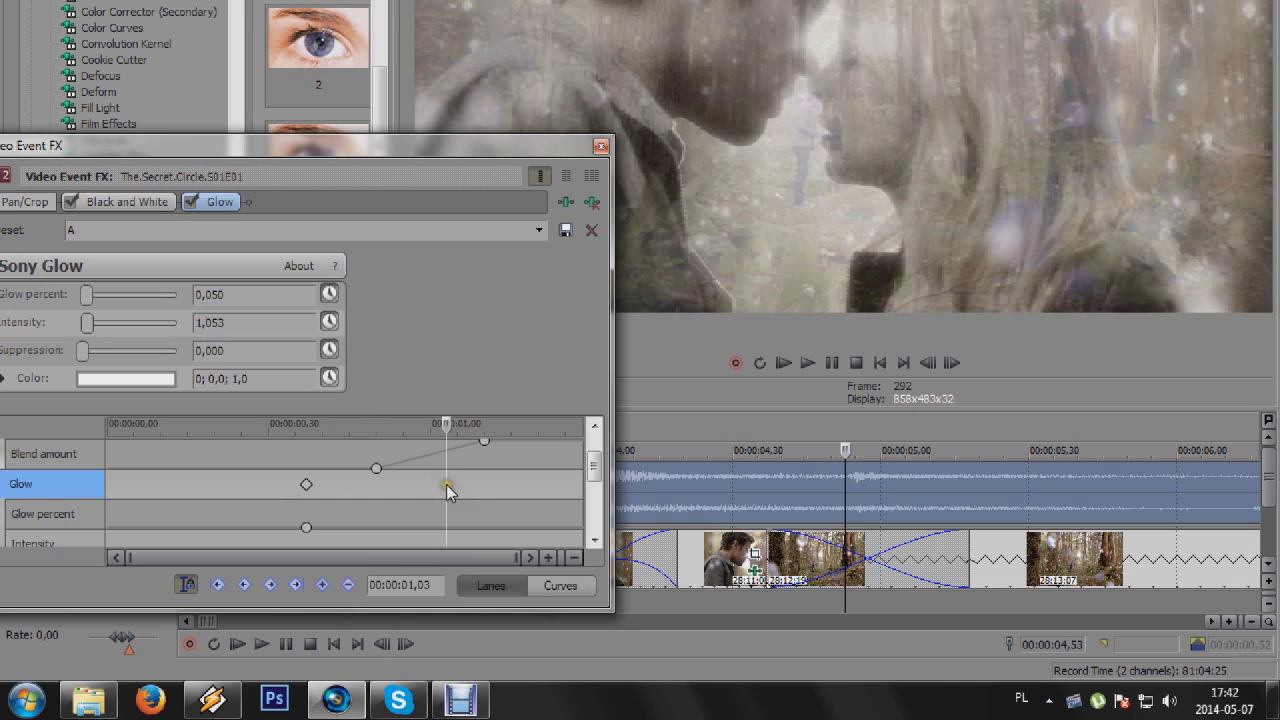
pyautogui.click(457, 458)
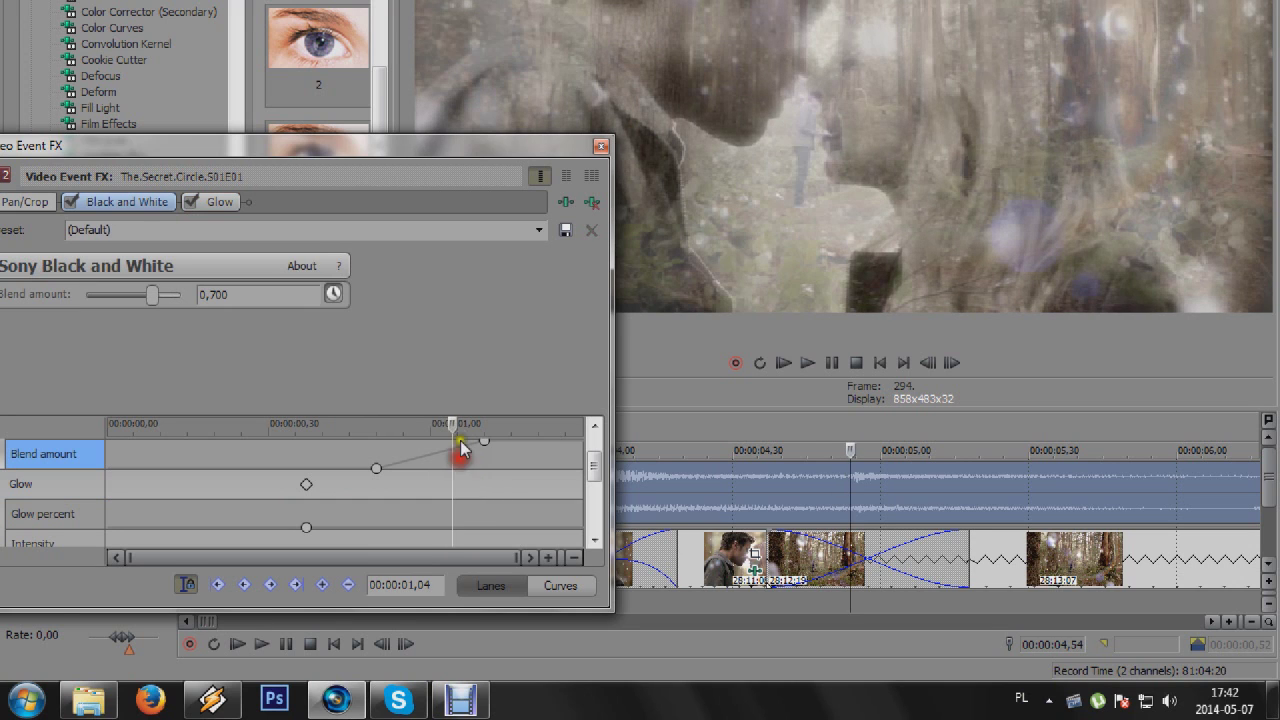
pyautogui.moveTo(453, 424); pyautogui.dragTo(462, 422)
pyautogui.rightClick(463, 492)
pyautogui.click(517, 449)
pyautogui.click(306, 484)
pyautogui.rightClick(306, 484)
pyautogui.click(382, 442)
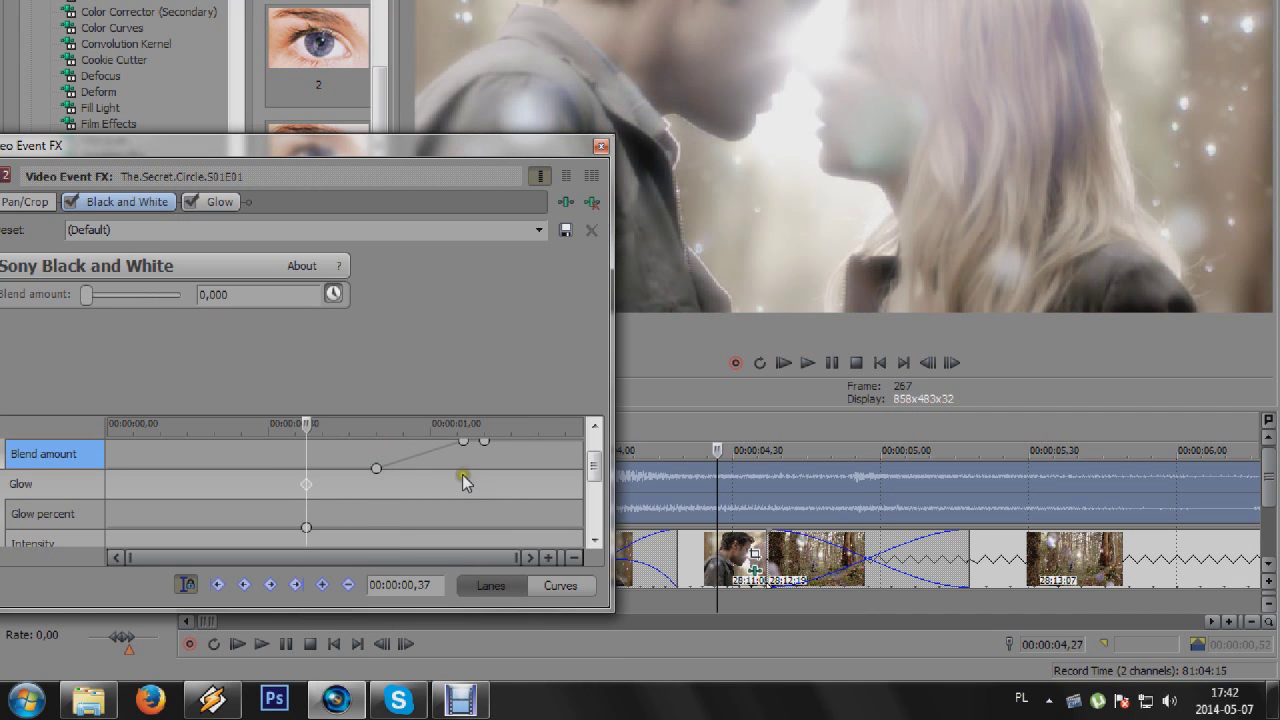
pyautogui.click(463, 441)
pyautogui.click(348, 585)
# Add a second Glow keyframe to the fourth clip and place it at about 00:00:01,06.
pyautogui.click(447, 487)
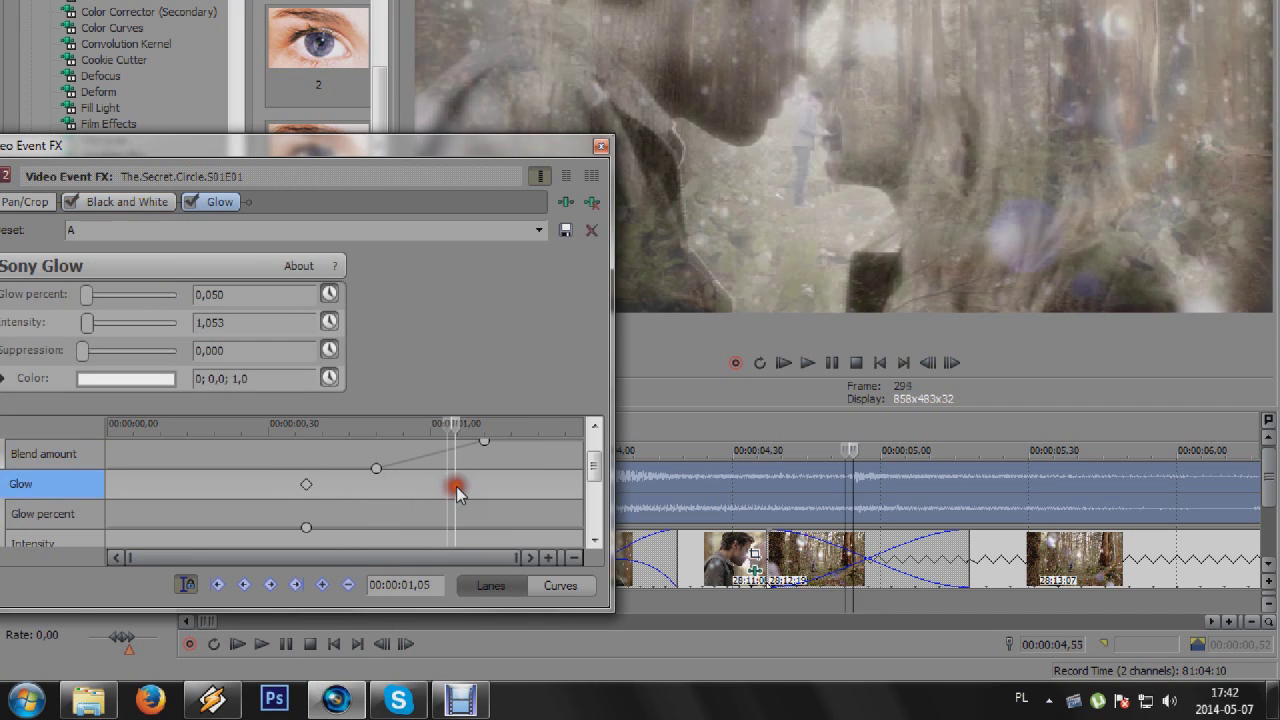
pyautogui.rightClick(456, 486)
pyautogui.click(470, 446)
pyautogui.moveTo(456, 486); pyautogui.dragTo(463, 486)
# Set Intensity and Glow percent to 0 at the fourth clip's first Glow keyframe and close the effect window.
pyautogui.click(306, 484)
pyautogui.moveTo(87, 322); pyautogui.dragTo(42, 294)
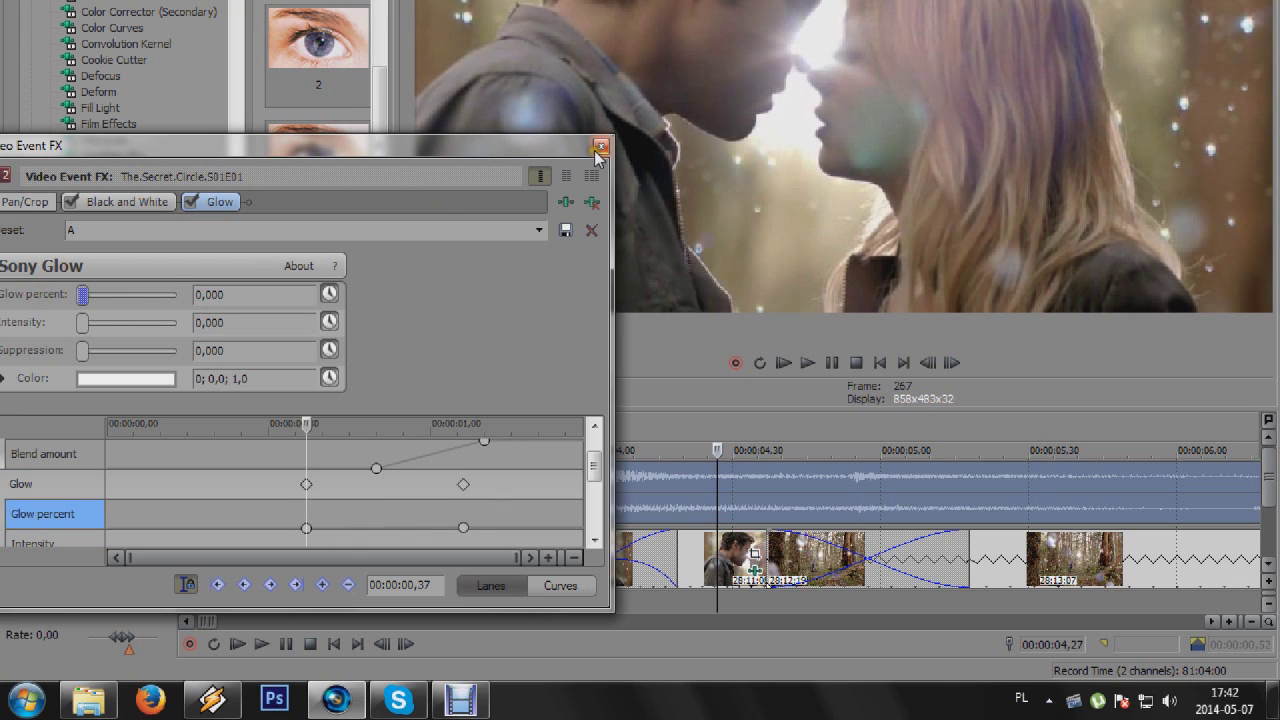
pyautogui.click(598, 149)
# Play the sequence from the fourth clip to check its glow and the crossfade into the last clip.
pyautogui.scroll(-1, 818, 497)
pyautogui.press('space')
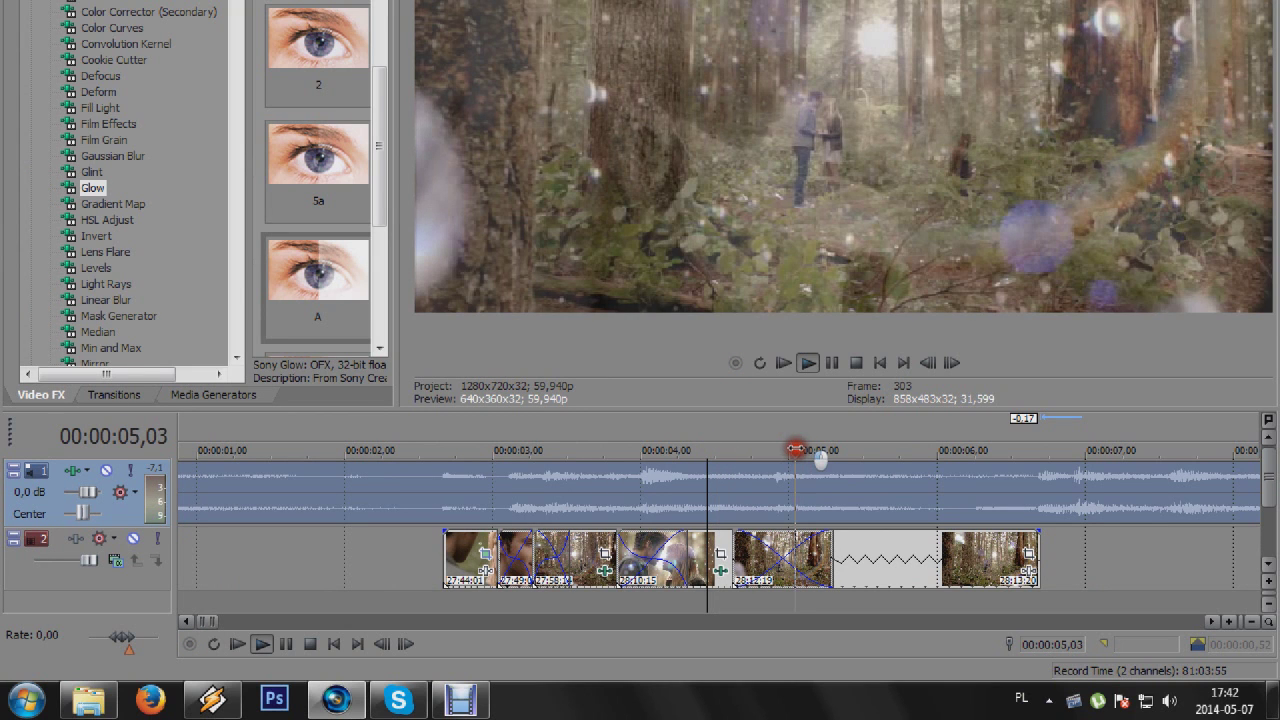
pyautogui.moveTo(795, 448); pyautogui.dragTo(789, 448)
pyautogui.scroll(3, 797, 543)
pyautogui.scroll(-3, 800, 545)
# Add a fade-out to the last clip starting at about 00:00:05,30 and play the sequence from 00:00:02,40.
pyautogui.click(887, 555)
pyautogui.moveTo(958, 528); pyautogui.dragTo(785, 540)
pyautogui.click(362, 492)
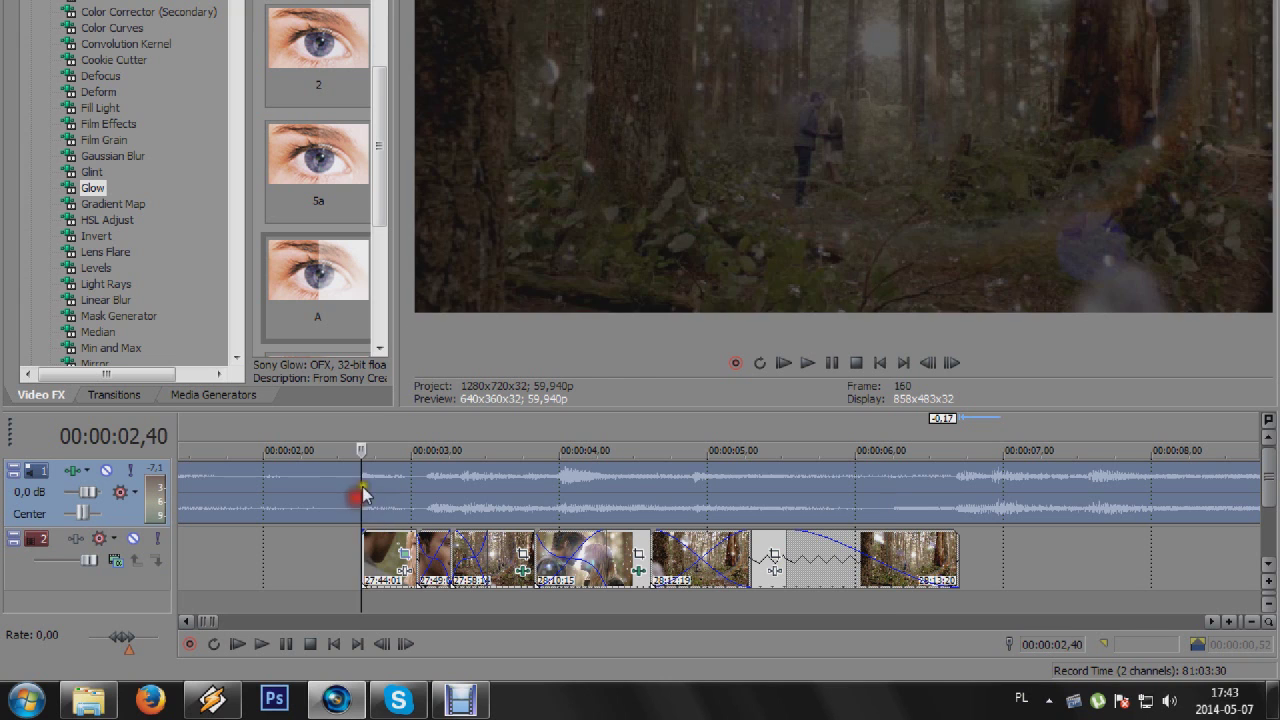
pyautogui.press('space')
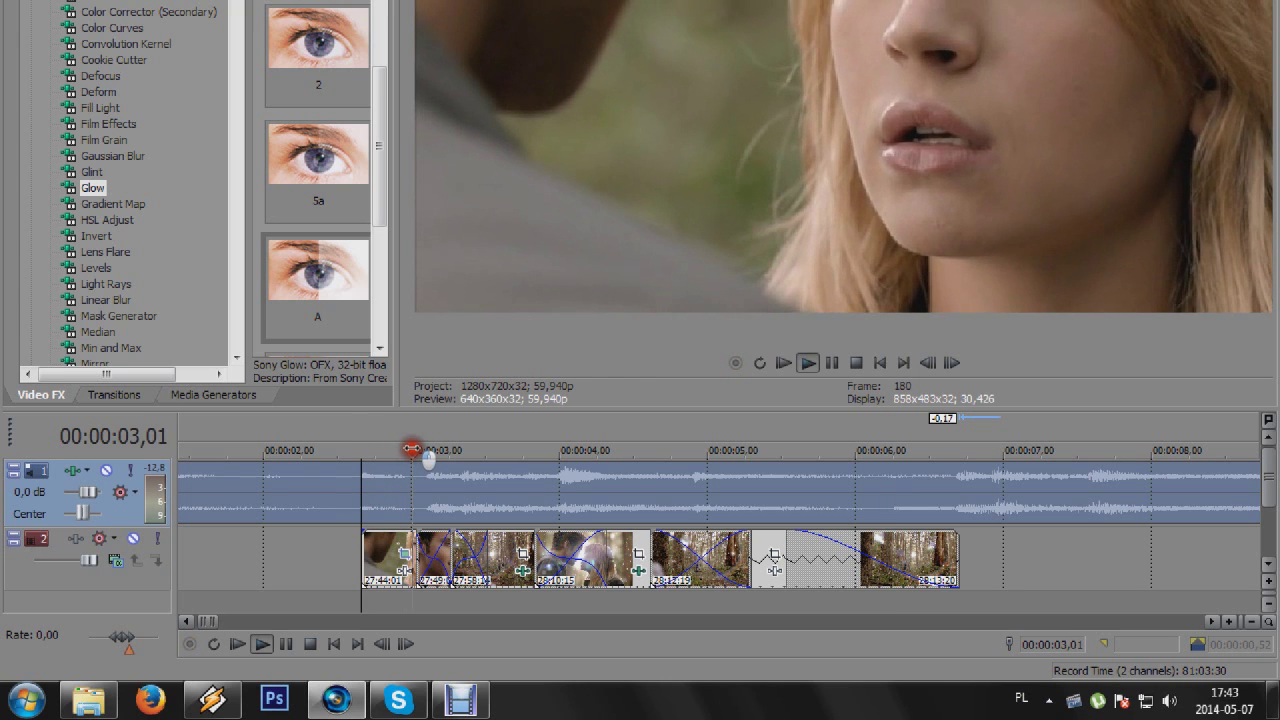